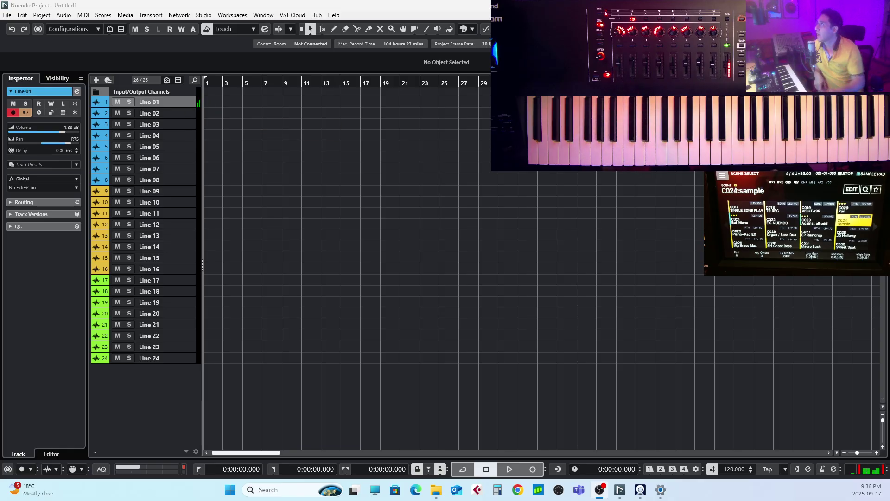
# - Show the mixer in Nuendo's lower zone using Alt+F3
pyautogui.hotkey('alt', 'F3')
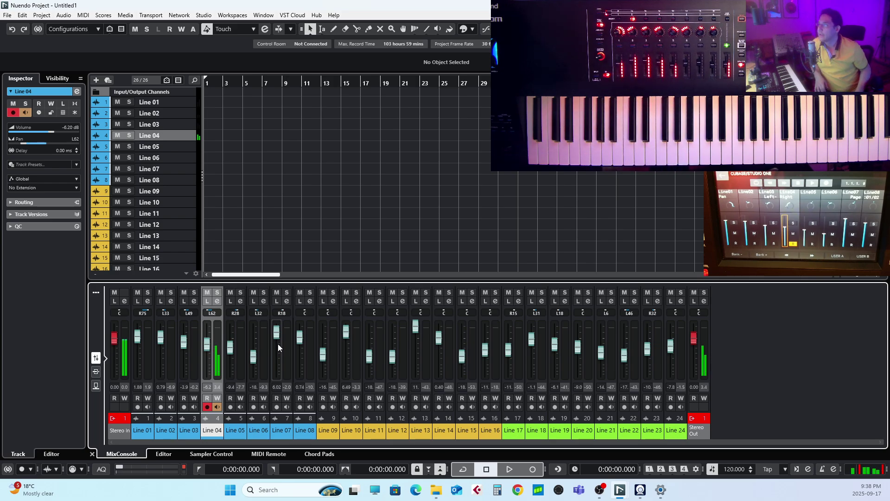
# - Start a new controller surface in MIDI Remote with Roland as the vendor
pyautogui.click(269, 454)
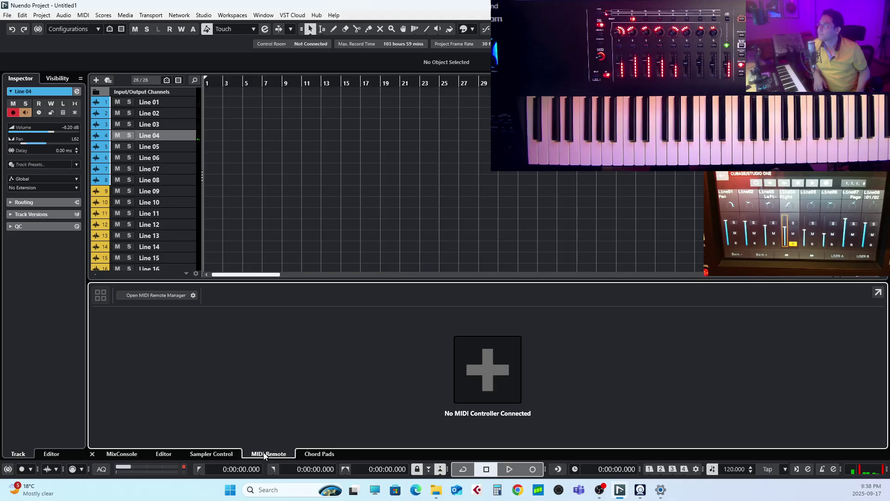
pyautogui.click(487, 384)
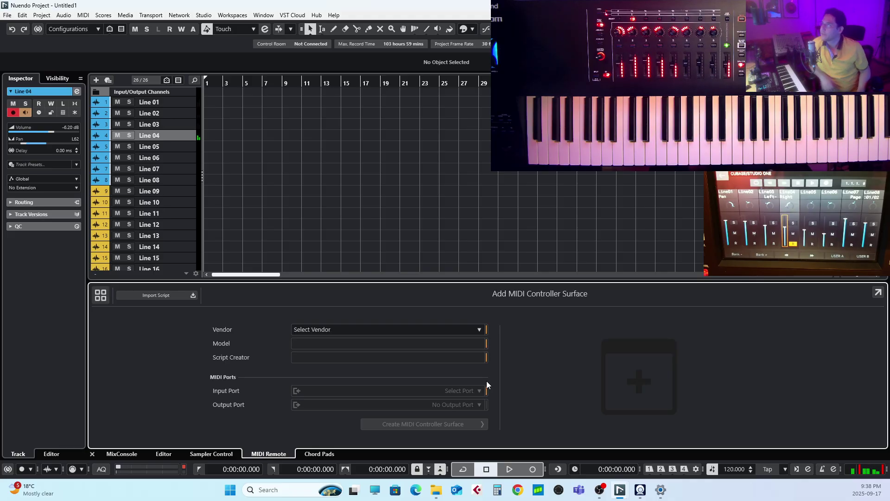
pyautogui.click(329, 330)
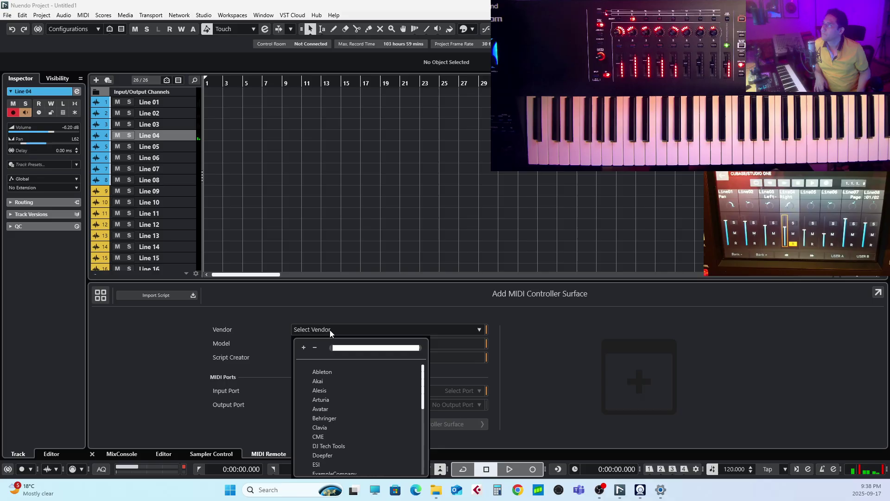
pyautogui.write('roli')
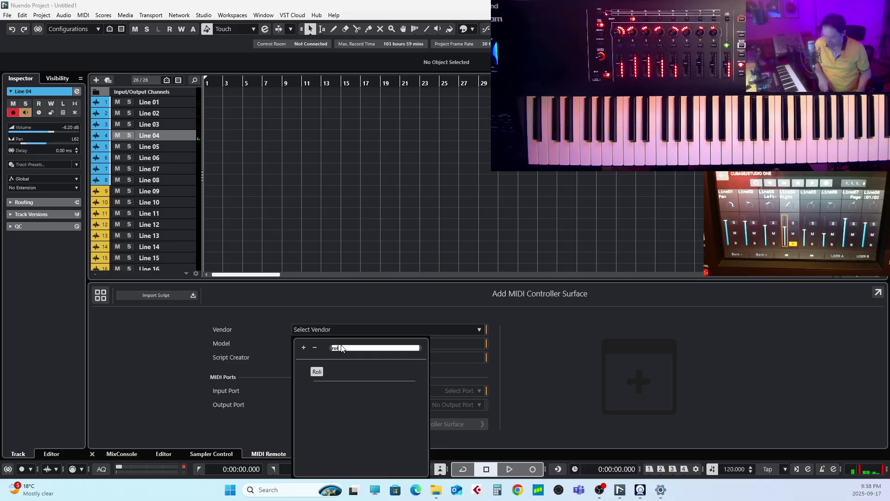
pyautogui.press('BackSpace')
pyautogui.click(321, 372)
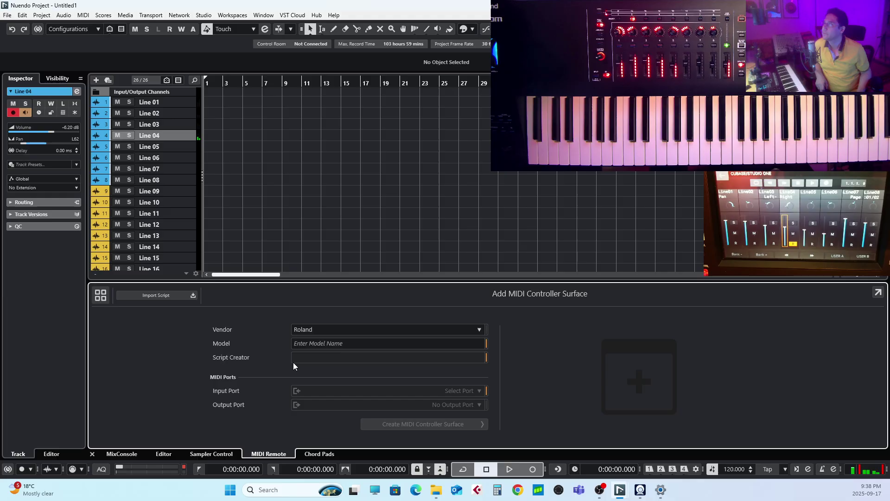
# - Enter model Fantom, creator EX-Mixer, and FANTOM-6 7 8 as the port
pyautogui.click(316, 343)
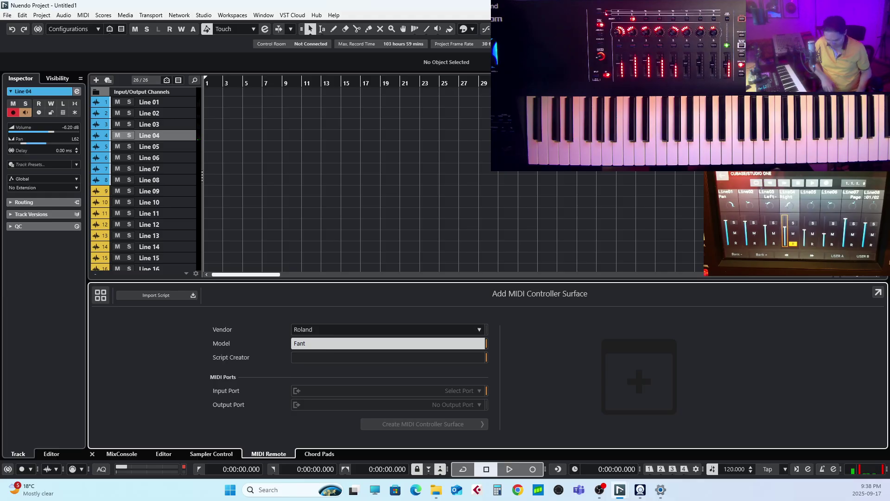
pyautogui.write('Fantom')
pyautogui.click(310, 361)
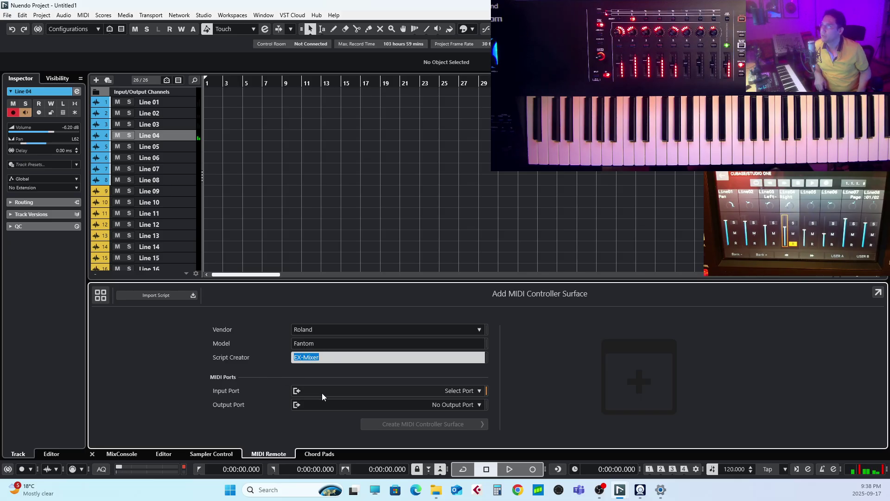
pyautogui.click(424, 392)
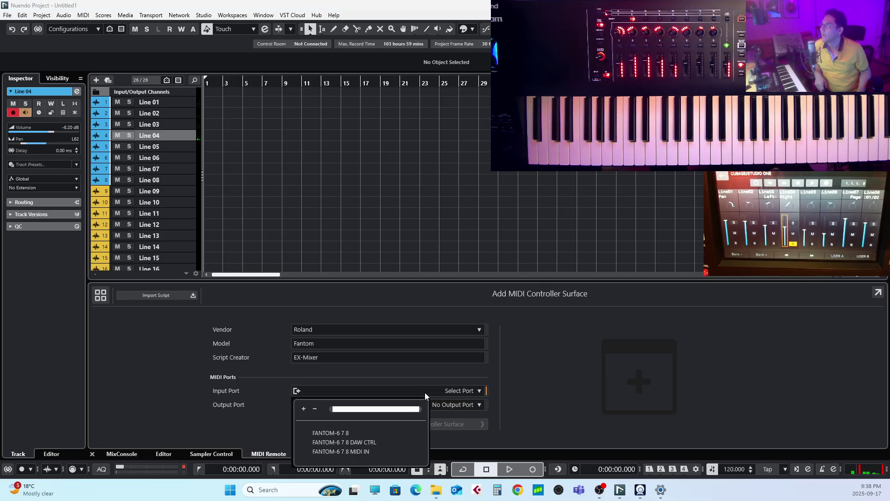
pyautogui.click(335, 432)
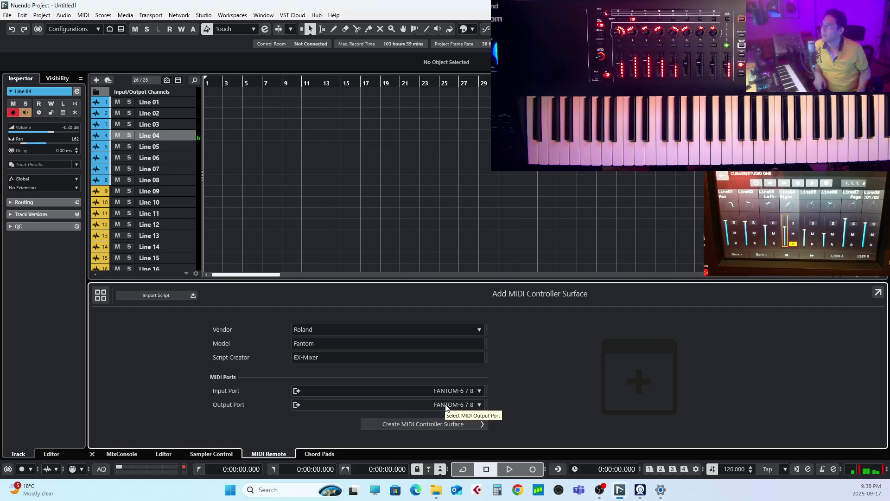
# - Create the Fantom surface and capture a row of eight hardware knobs in the enlarged editor
pyautogui.click(414, 425)
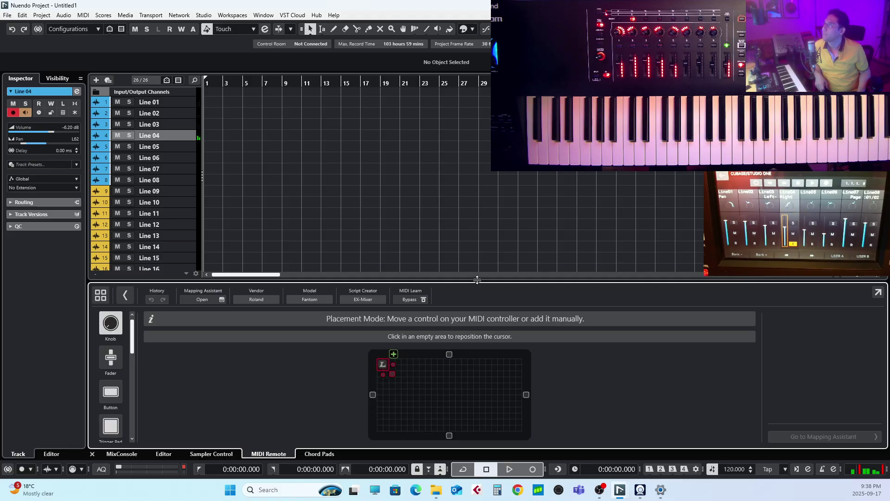
pyautogui.moveTo(477, 280); pyautogui.dragTo(480, 203)
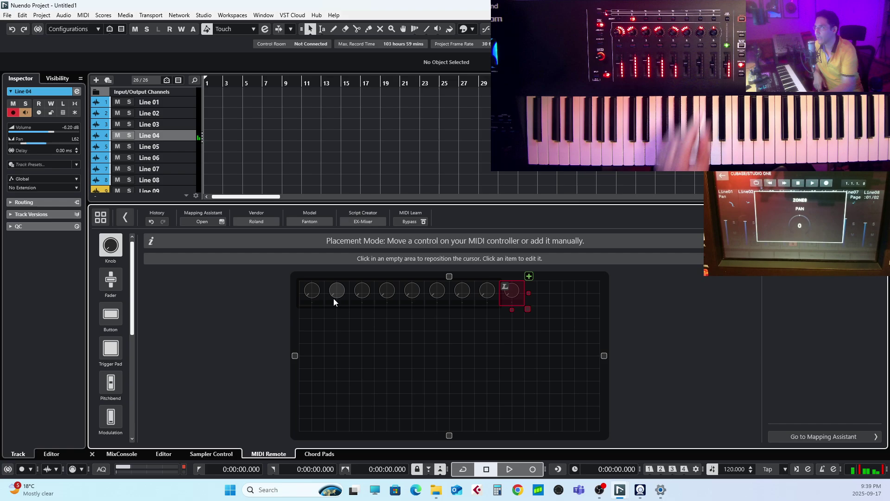
pyautogui.click(486, 296)
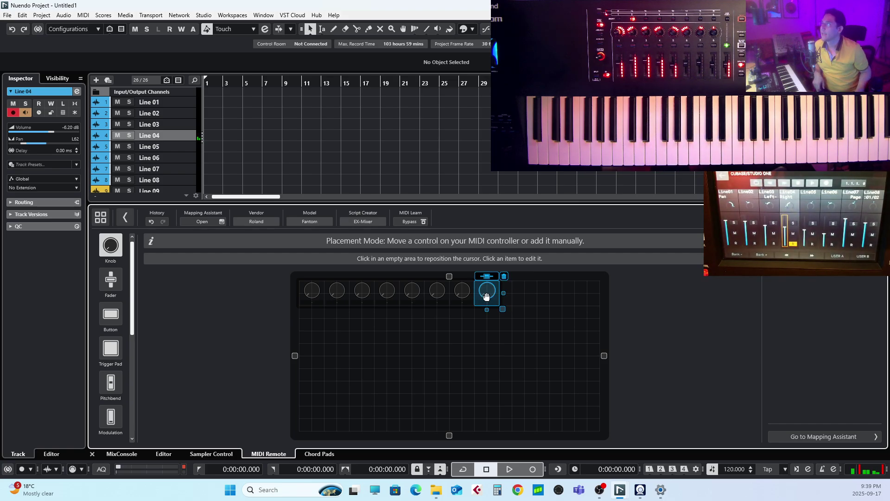
pyautogui.click(527, 302)
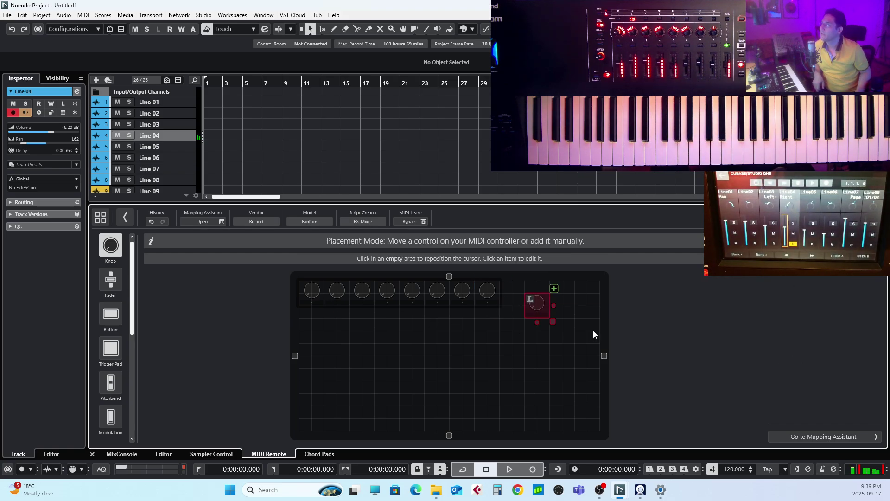
pyautogui.moveTo(538, 292); pyautogui.dragTo(260, 341)
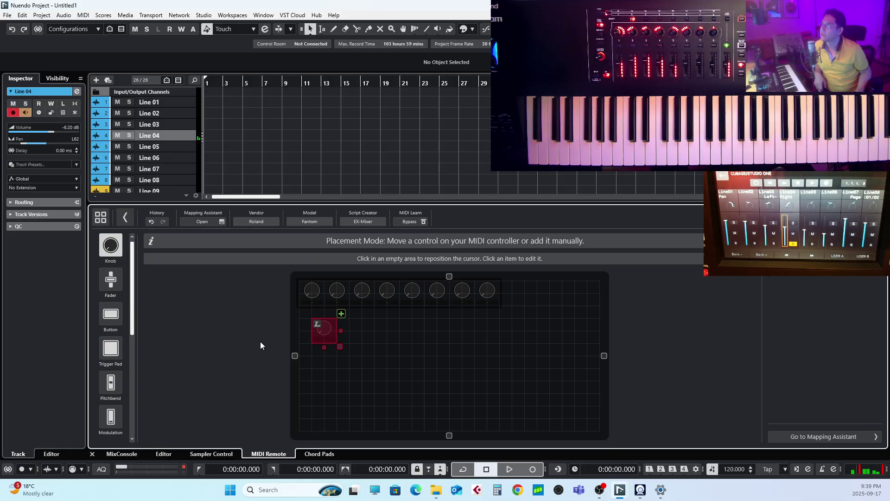
pyautogui.moveTo(326, 333); pyautogui.dragTo(301, 334)
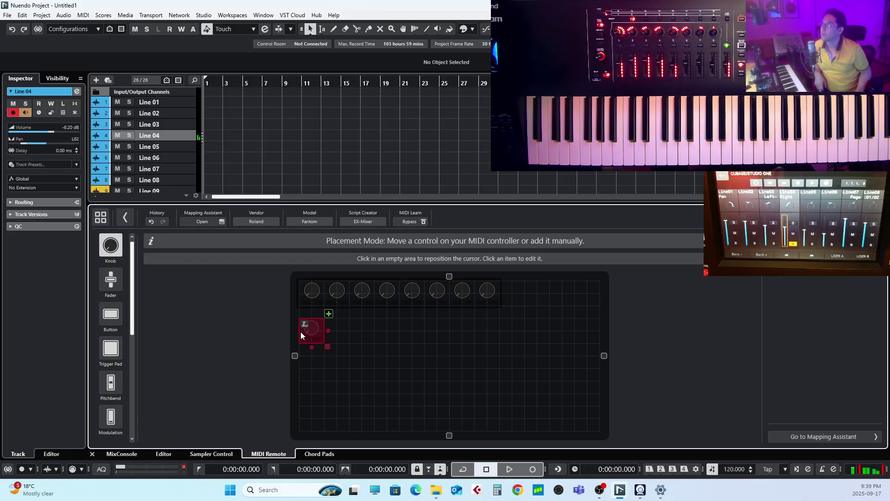
# - Add eight faders under the knobs, plus two small square buttons beside them
pyautogui.click(105, 285)
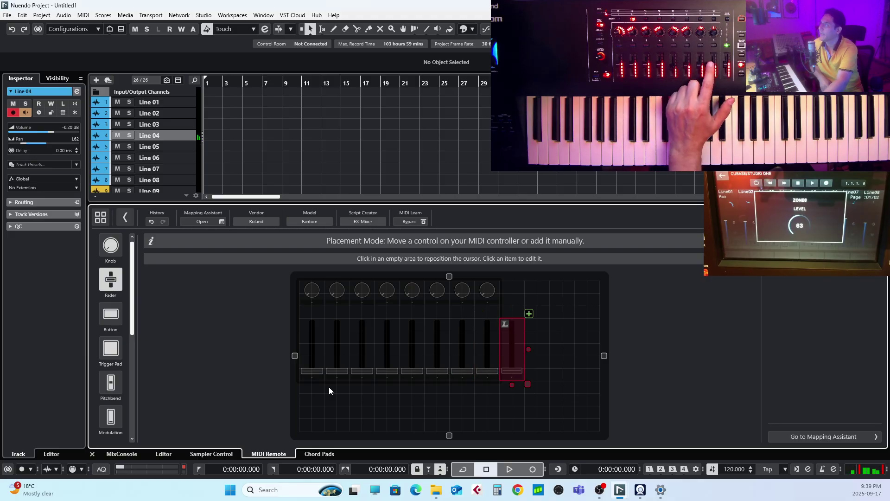
pyautogui.moveTo(510, 325); pyautogui.dragTo(547, 361)
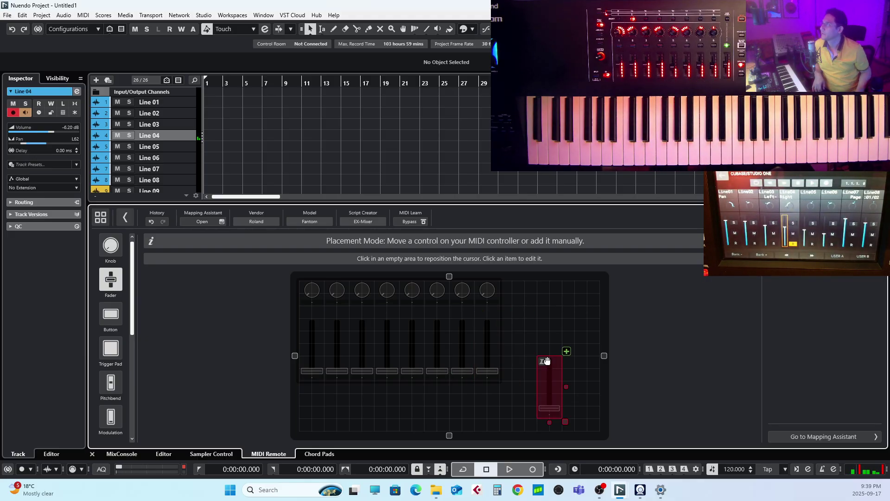
pyautogui.click(115, 317)
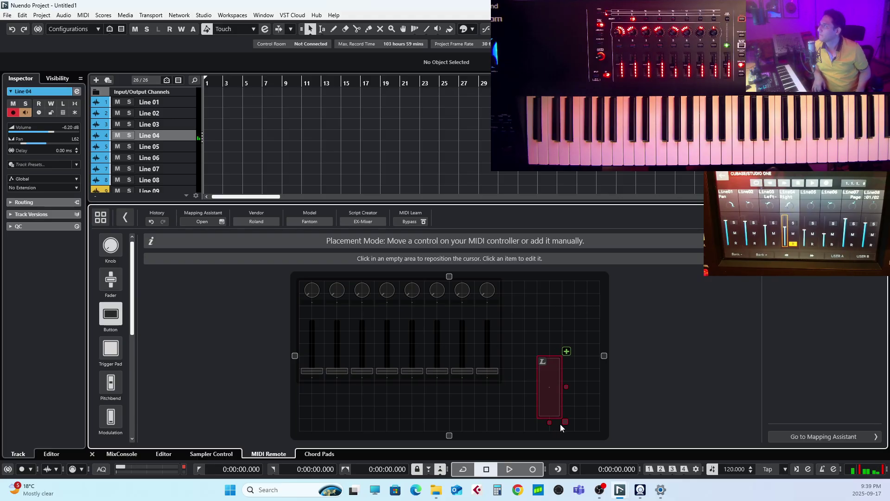
pyautogui.moveTo(565, 421); pyautogui.dragTo(533, 371)
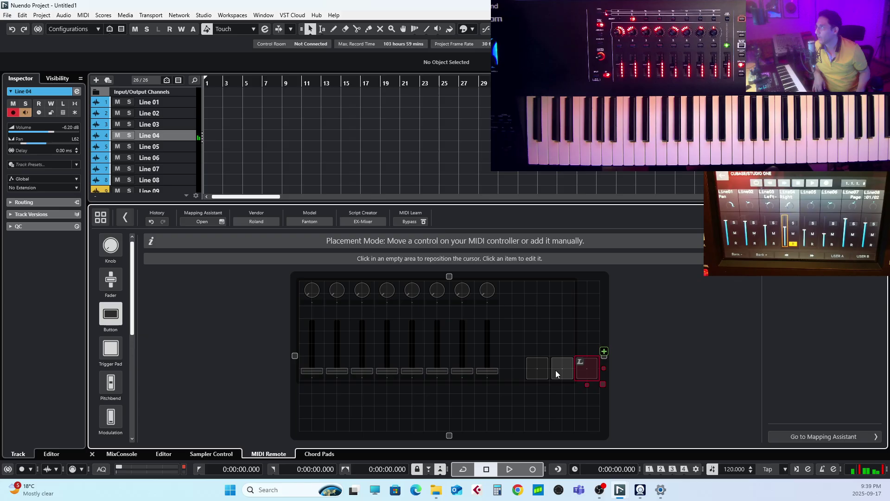
pyautogui.click(528, 366)
pyautogui.click(561, 373)
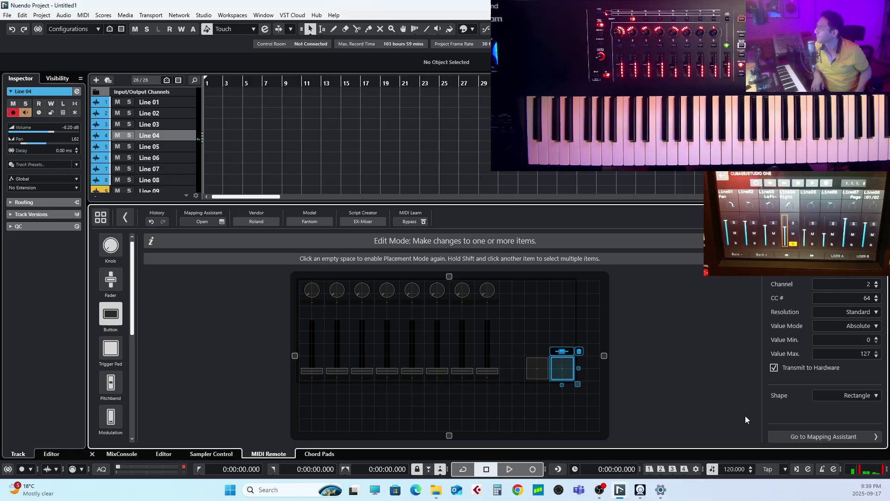
# - In the Mapping Assistant, map the first button to MixConsole > Mixer Bank Zone > Previous Mixer Bank
pyautogui.click(816, 436)
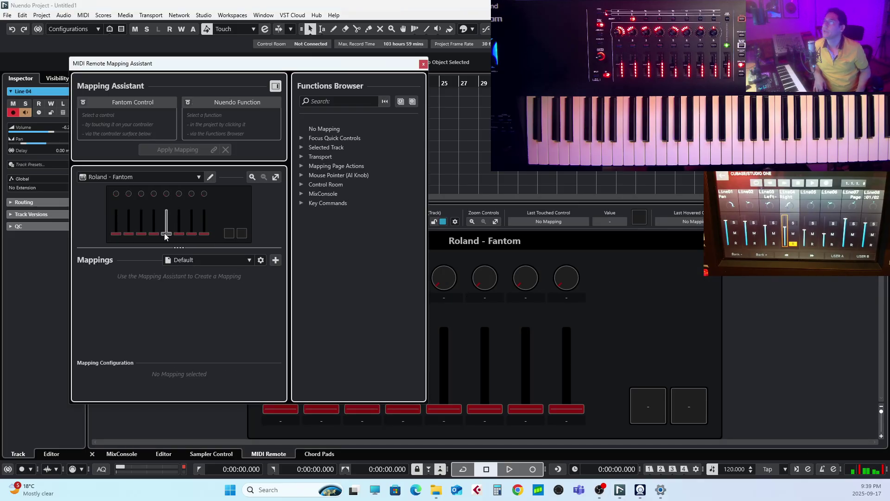
pyautogui.click(227, 233)
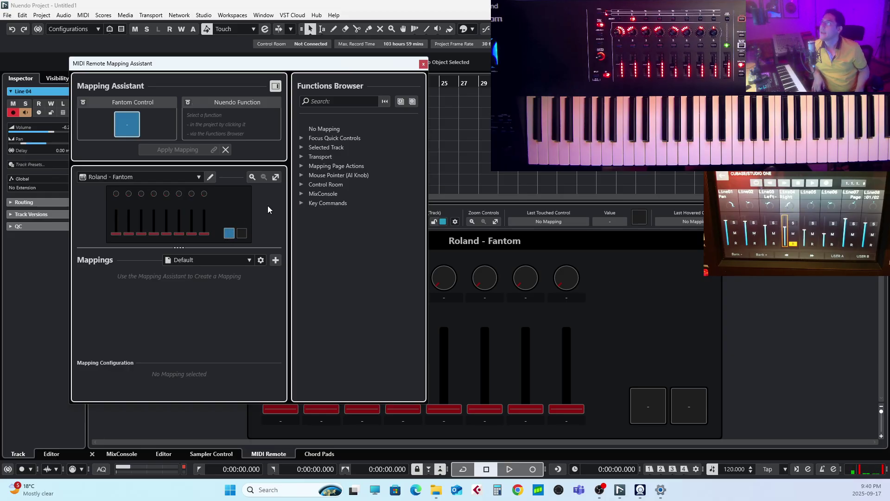
pyautogui.click(301, 193)
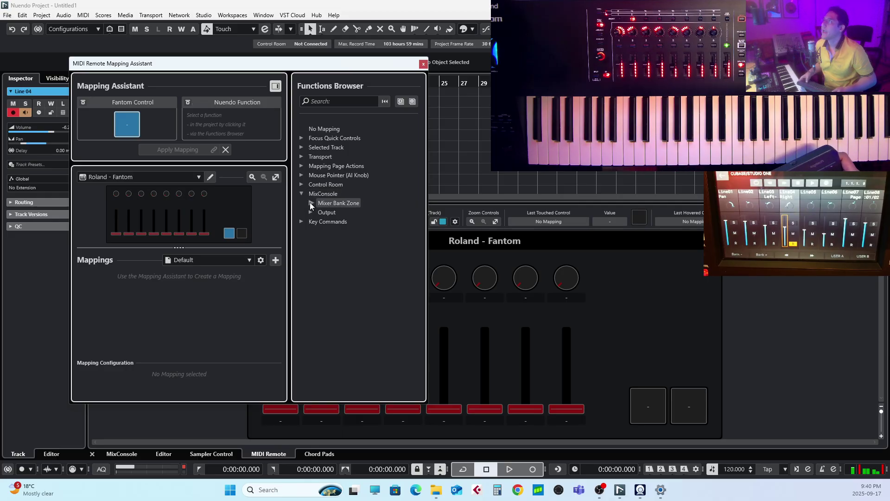
pyautogui.click(309, 202)
pyautogui.click(320, 222)
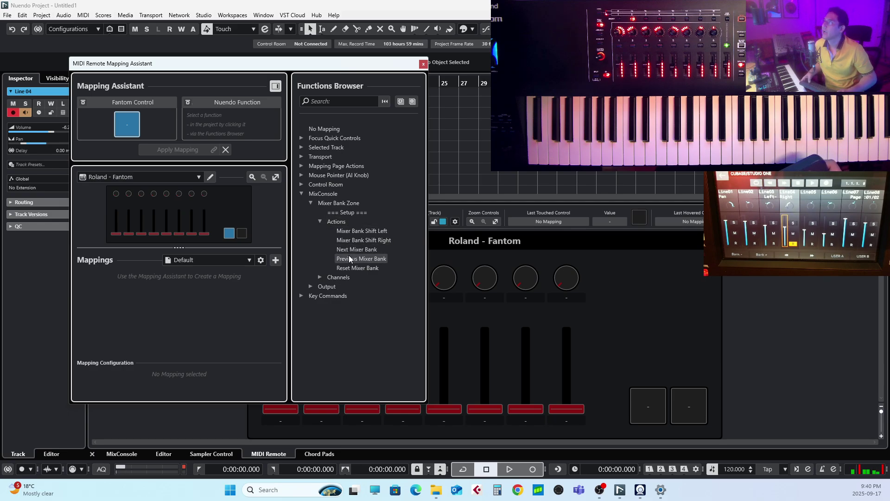
pyautogui.doubleClick(367, 258)
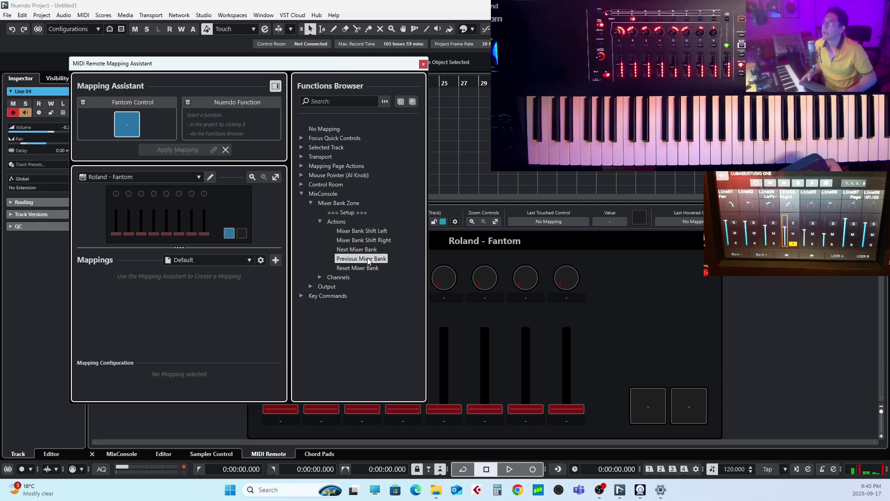
# - Map the second button to Next Mixer Bank
pyautogui.click(241, 233)
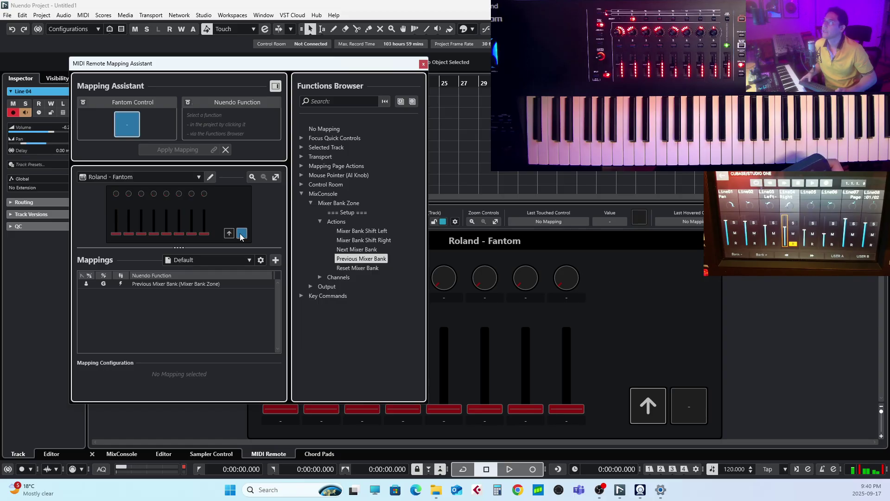
pyautogui.click(348, 250)
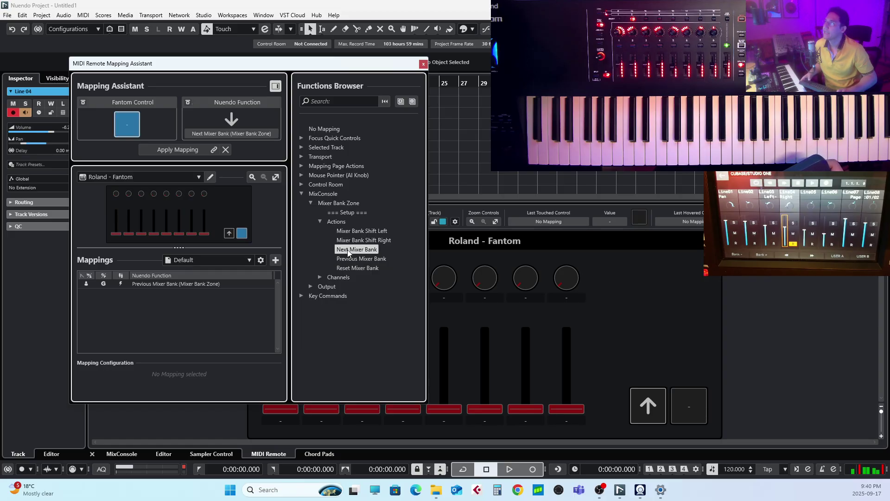
pyautogui.doubleClick(347, 250)
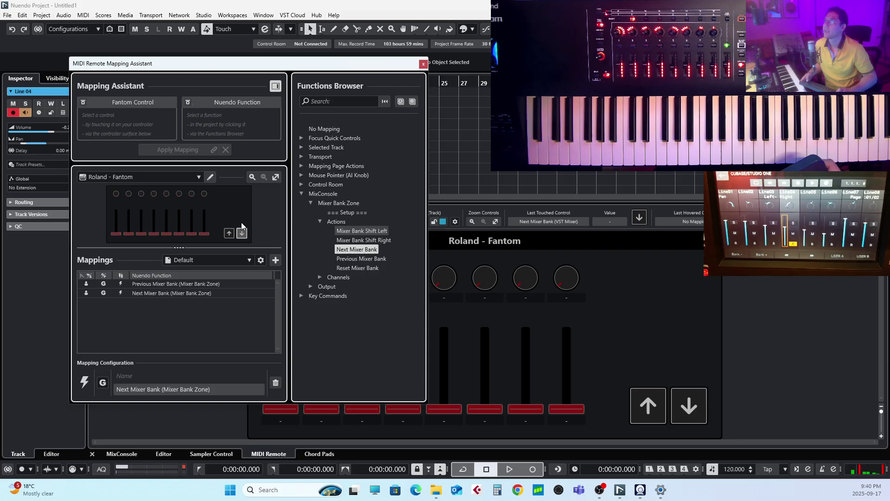
# - Map knob 1 to Mixer Bank Zone Channel 1 Pan Left-Right
pyautogui.click(116, 194)
pyautogui.click(116, 195)
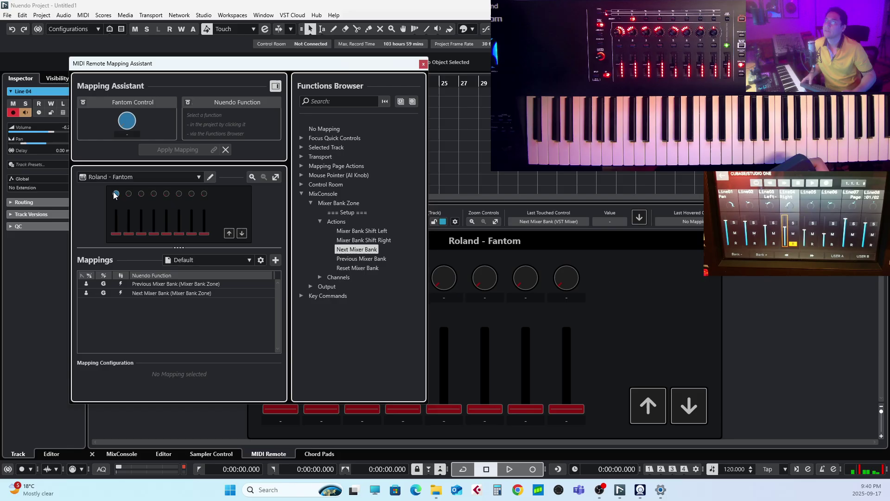
pyautogui.click(321, 221)
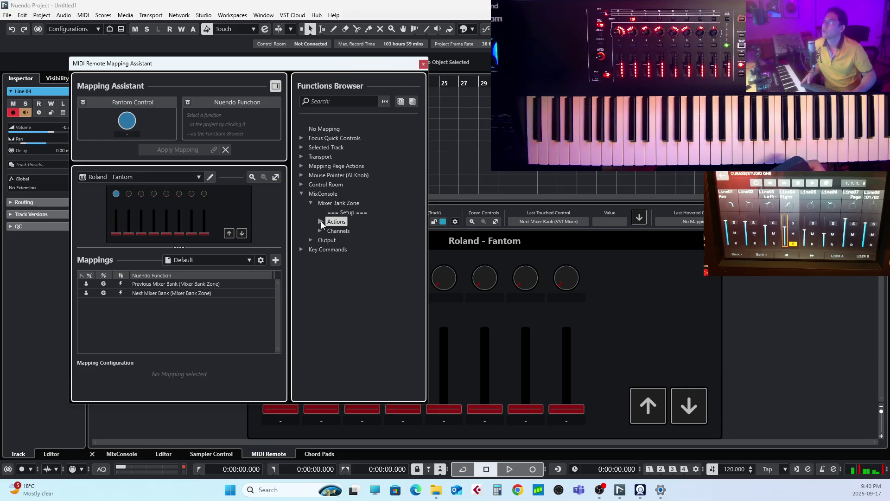
pyautogui.click(321, 231)
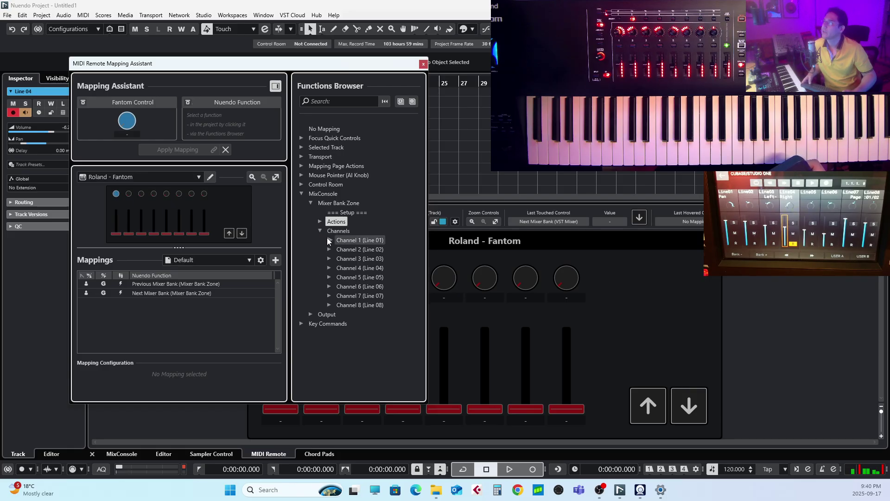
pyautogui.click(330, 239)
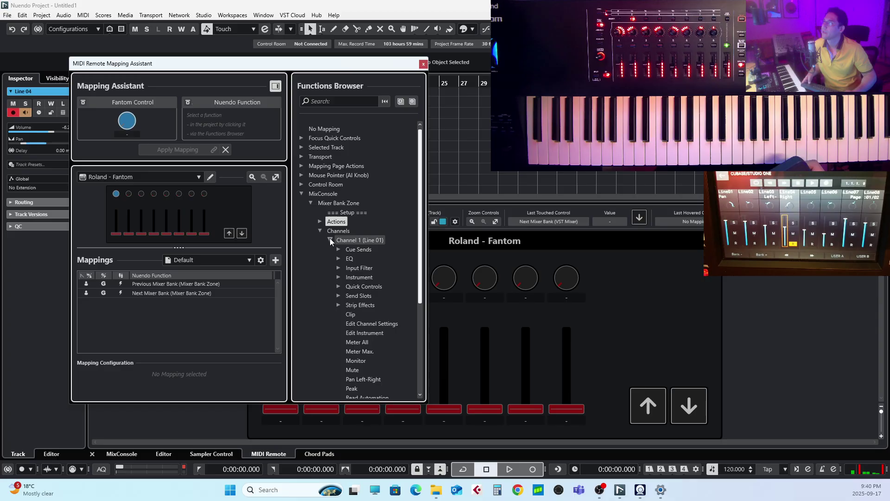
pyautogui.moveTo(420, 270); pyautogui.dragTo(422, 315)
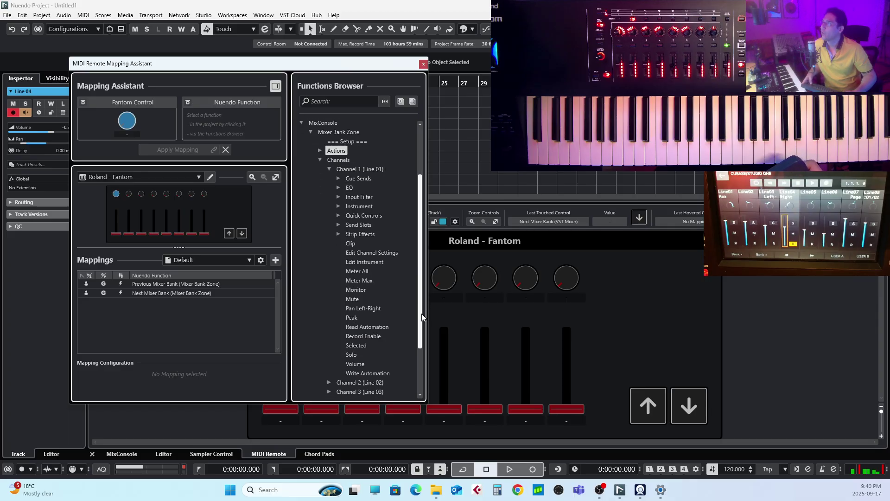
pyautogui.doubleClick(368, 307)
pyautogui.click(329, 168)
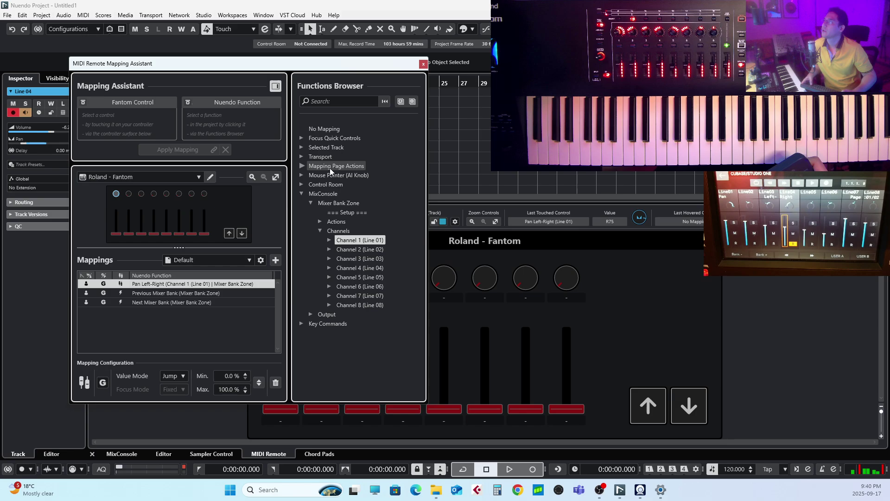
# - Map knobs 2 and 3 to Channel 2 and Channel 3 Pan Left-Right
pyautogui.click(129, 194)
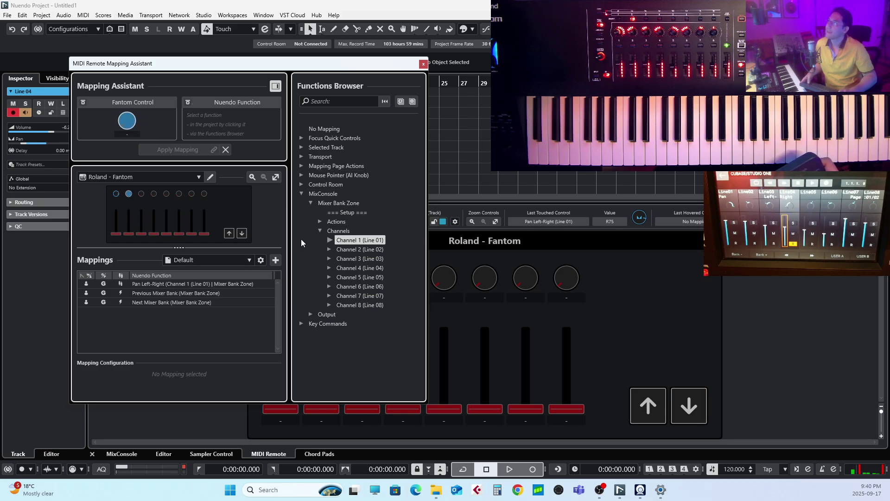
pyautogui.click(329, 250)
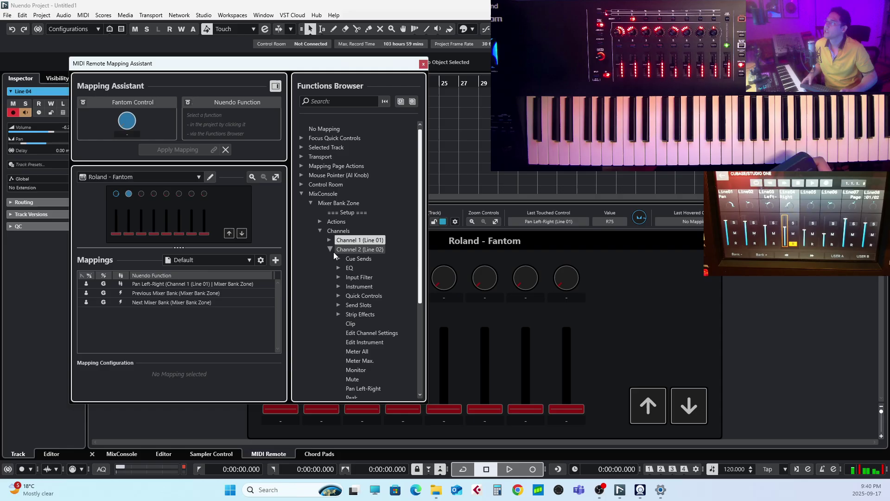
pyautogui.doubleClick(357, 387)
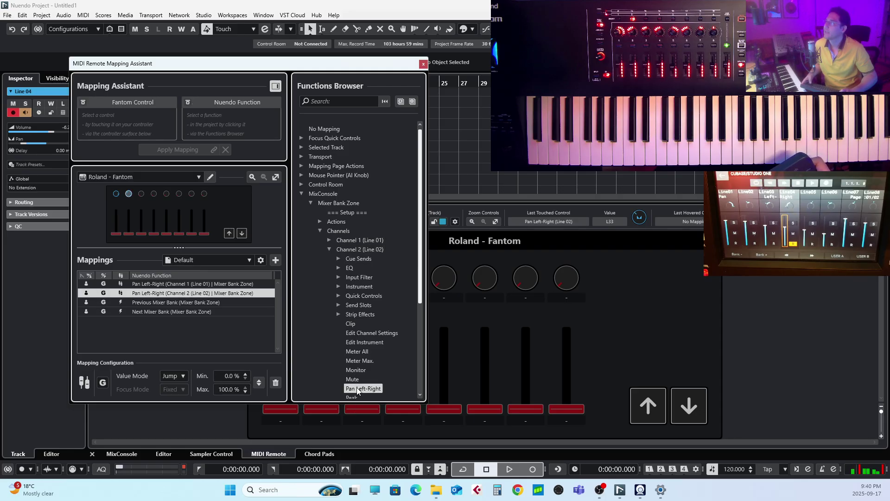
pyautogui.click(330, 249)
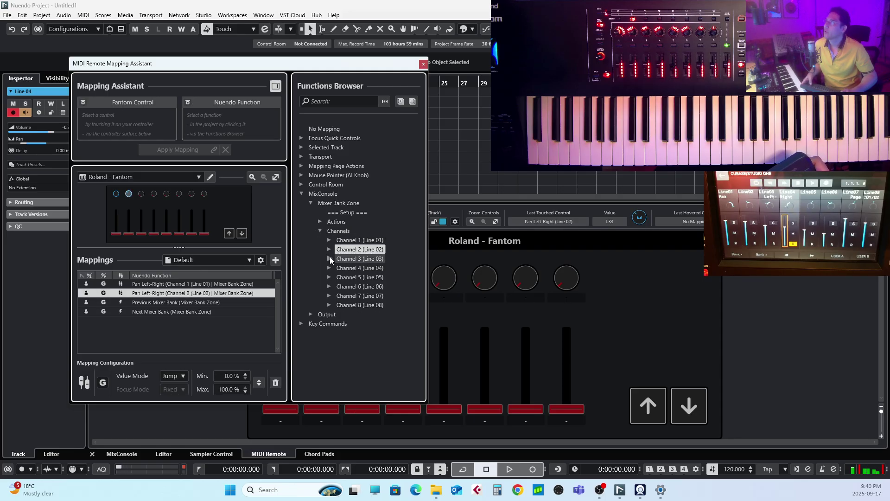
pyautogui.click(330, 258)
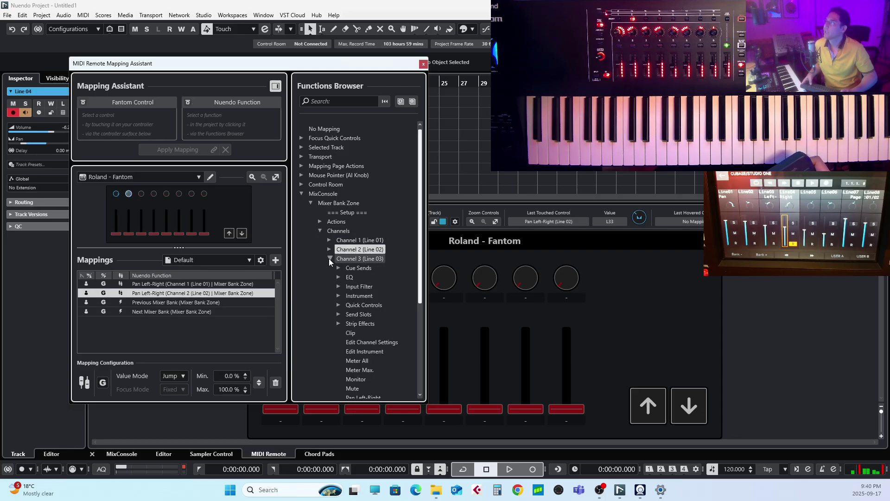
pyautogui.click(140, 192)
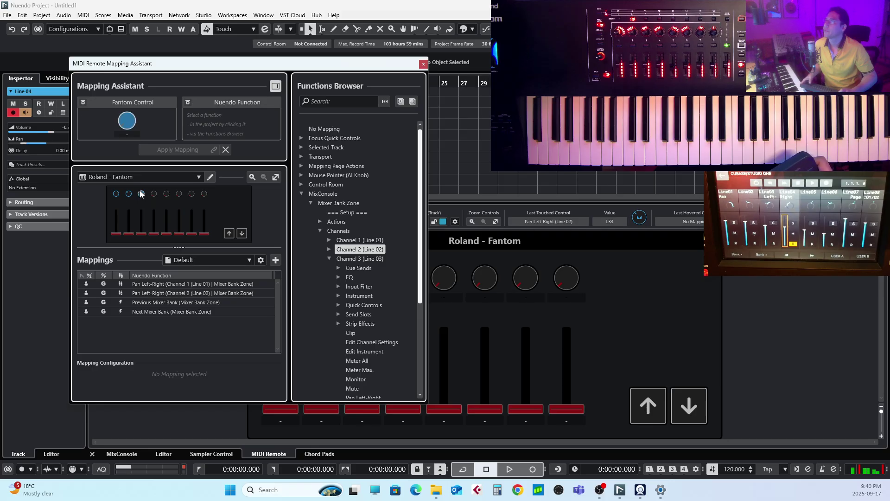
pyautogui.doubleClick(358, 395)
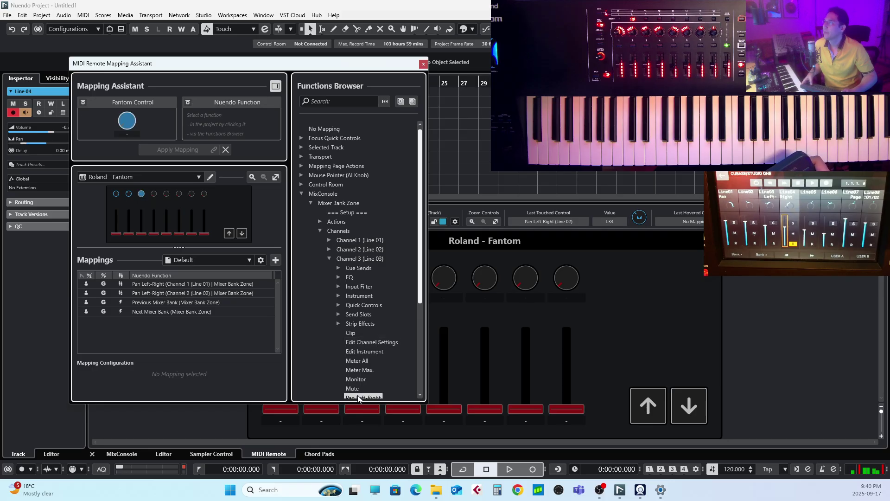
# - Map knobs 4 and 5 to Channel 4 and Channel 5 Pan Left-Right
pyautogui.click(153, 194)
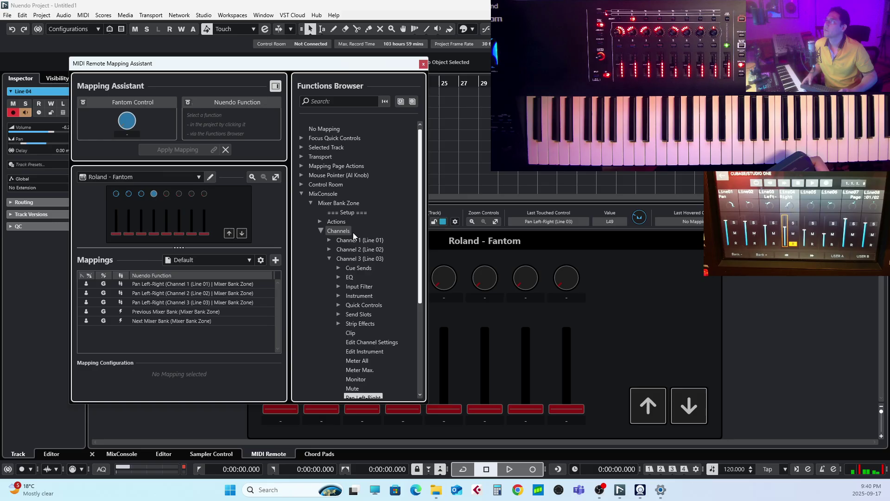
pyautogui.click(330, 259)
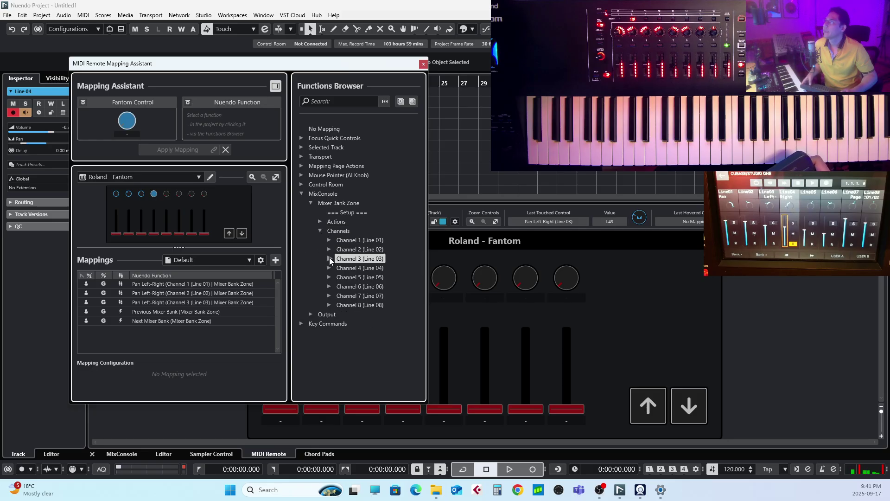
pyautogui.click(330, 267)
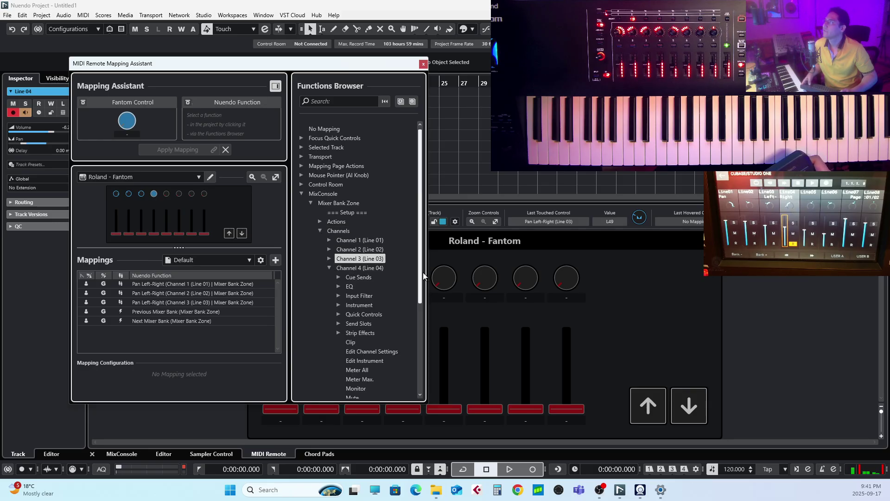
pyautogui.scroll(-3, 421, 309)
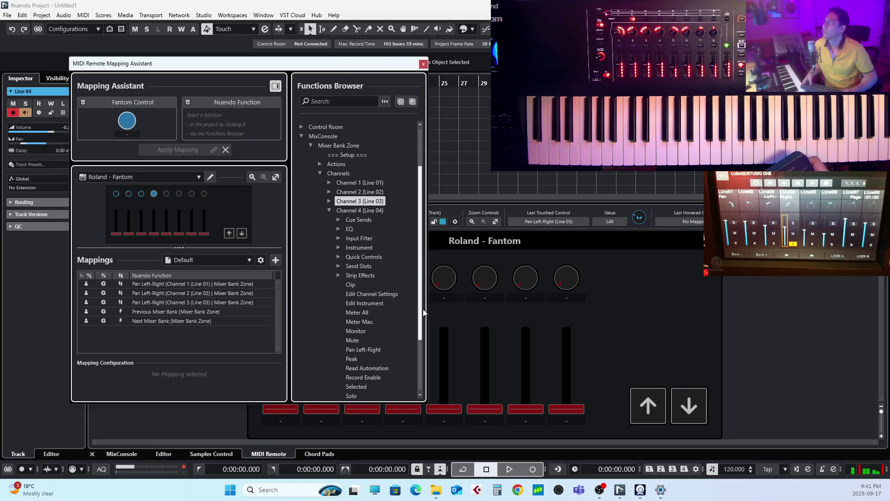
pyautogui.doubleClick(363, 350)
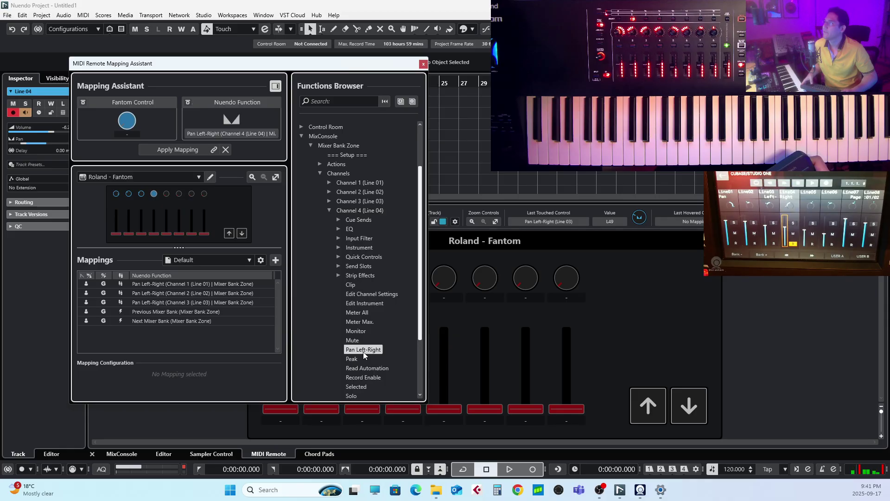
pyautogui.click(166, 195)
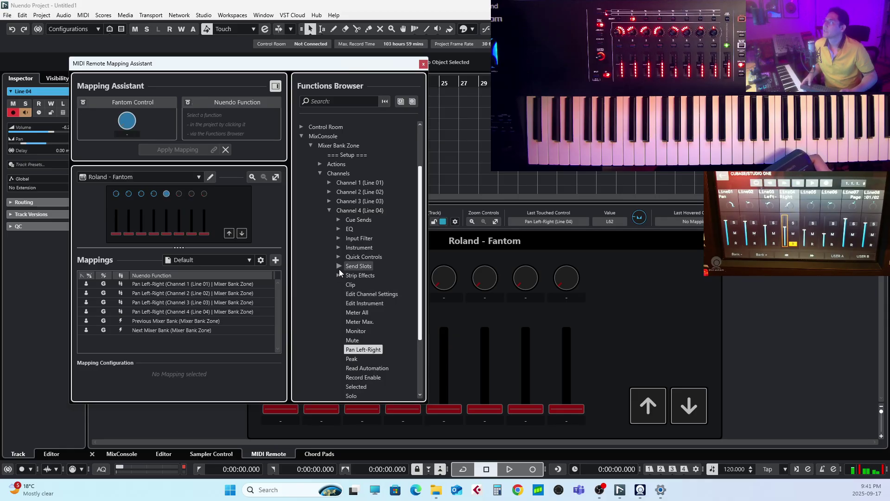
pyautogui.click(331, 210)
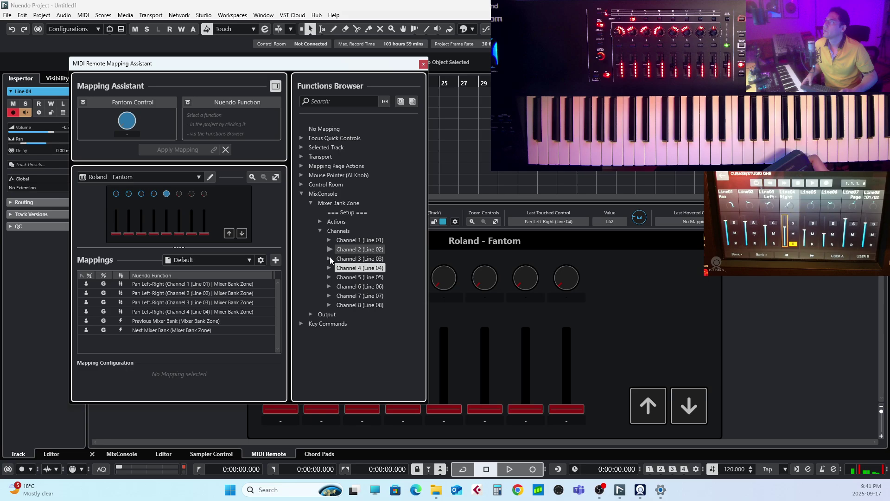
pyautogui.click(329, 277)
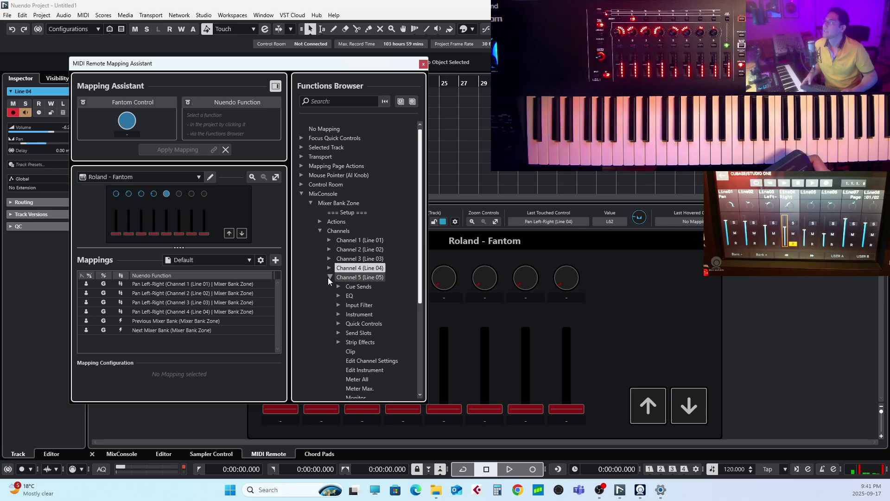
pyautogui.moveTo(425, 279); pyautogui.dragTo(403, 348)
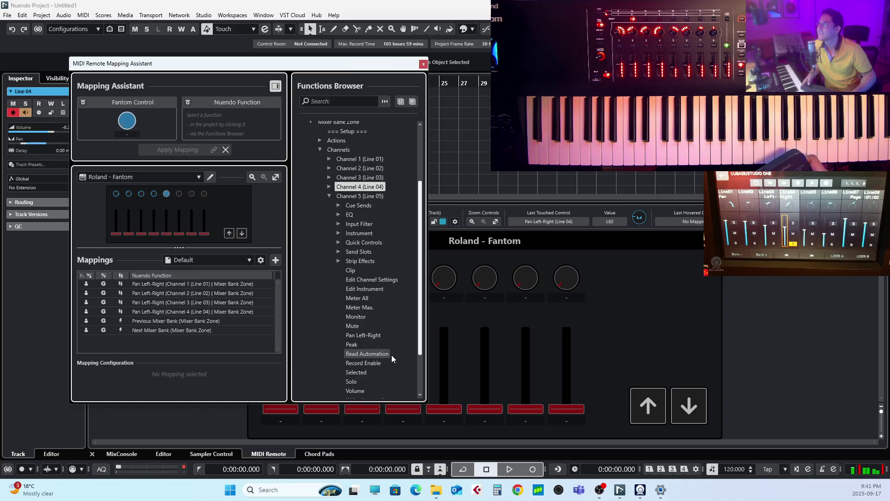
pyautogui.click(363, 336)
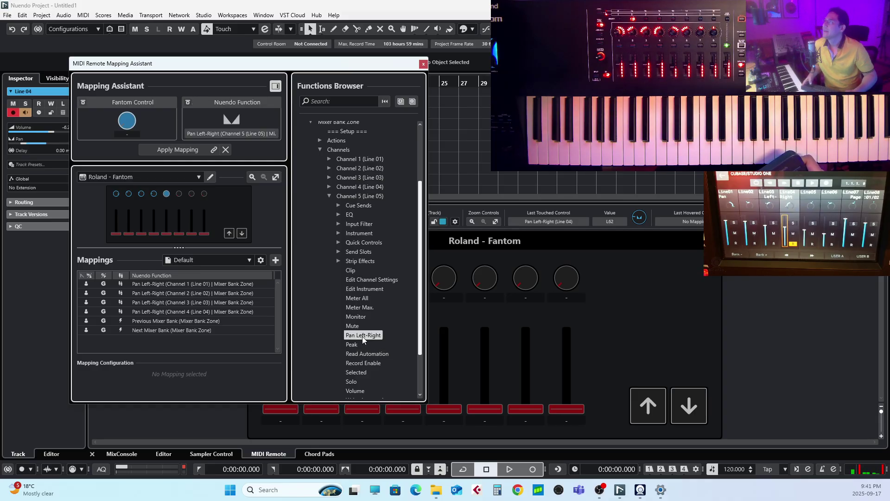
pyautogui.doubleClick(362, 335)
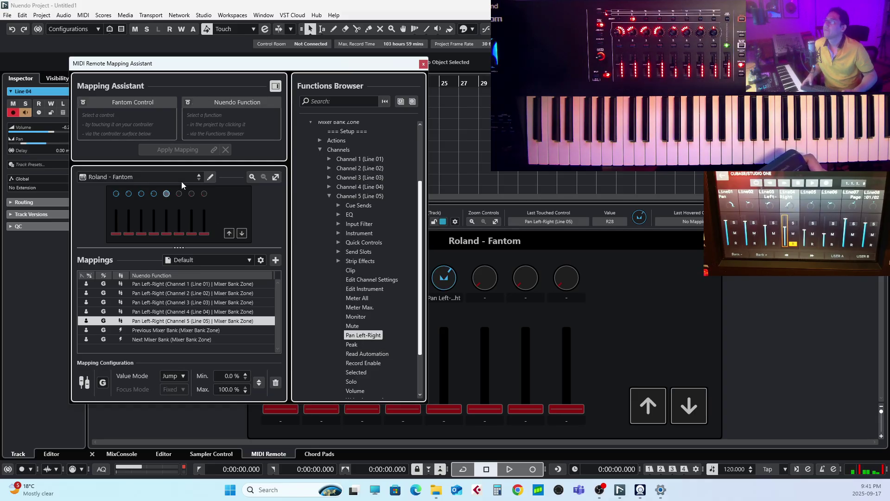
# - Map knobs 6 and 7 to Channel 6 and Channel 7 Pan Left-Right
pyautogui.click(179, 194)
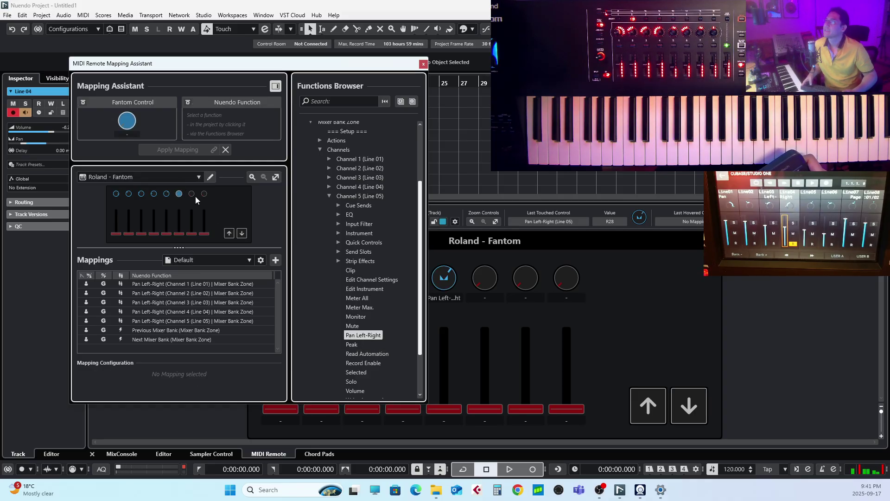
pyautogui.click(328, 196)
pyautogui.click(329, 286)
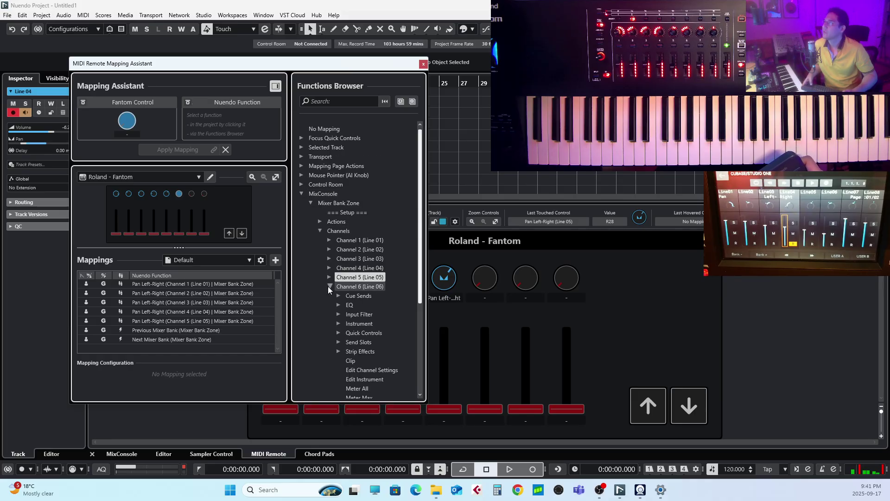
pyautogui.scroll(-3, 371, 352)
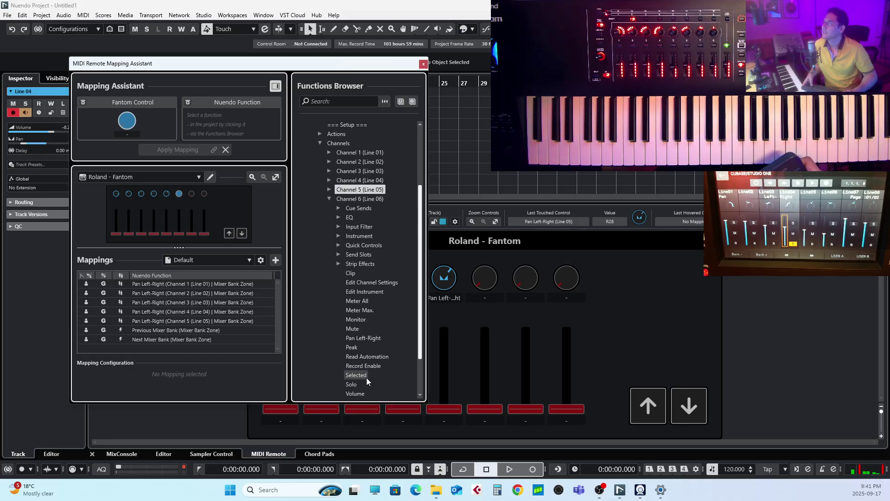
pyautogui.doubleClick(363, 338)
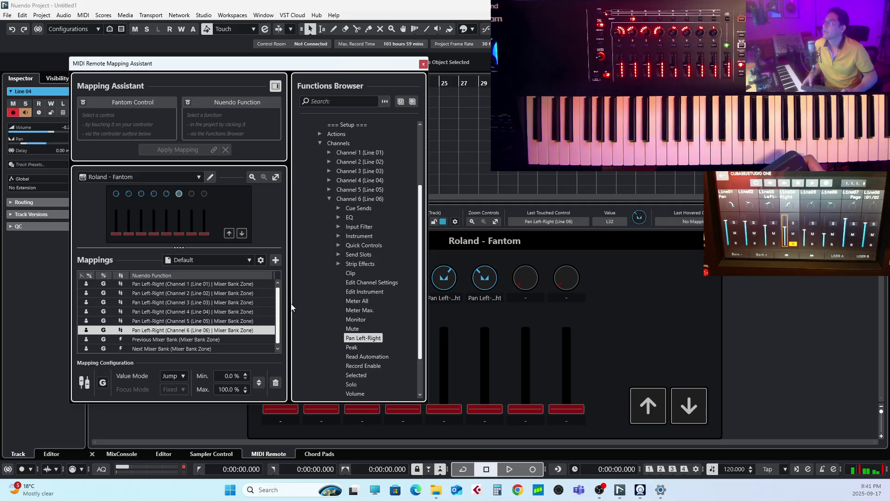
pyautogui.click(192, 193)
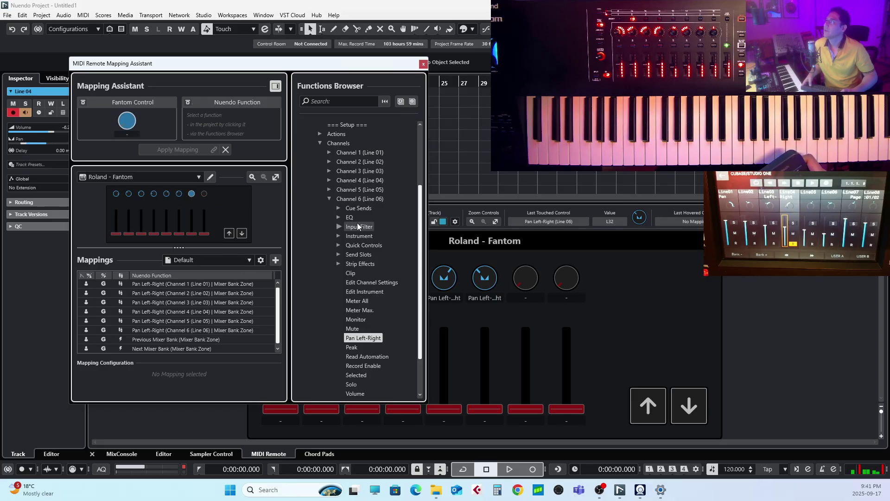
pyautogui.click(330, 199)
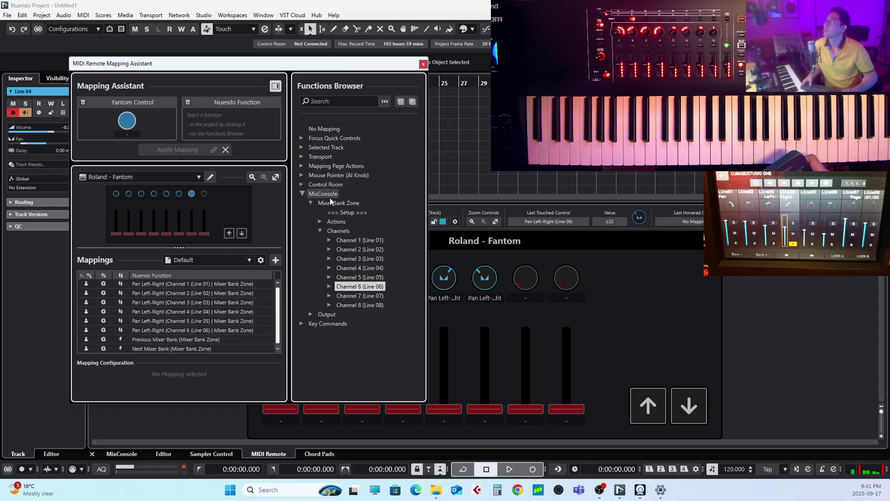
pyautogui.click(329, 295)
pyautogui.scroll(-3, 403, 302)
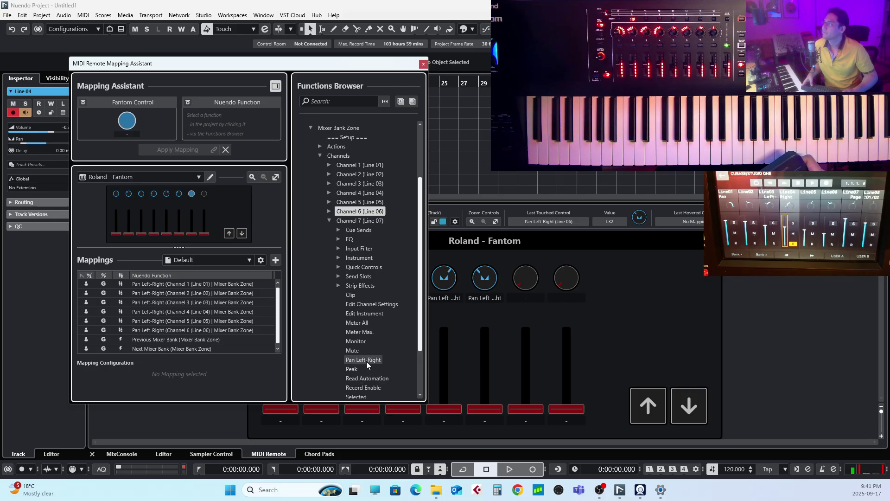
pyautogui.doubleClick(363, 359)
# - Map knob 8 to Channel 8 Pan Left-Right
pyautogui.click(201, 194)
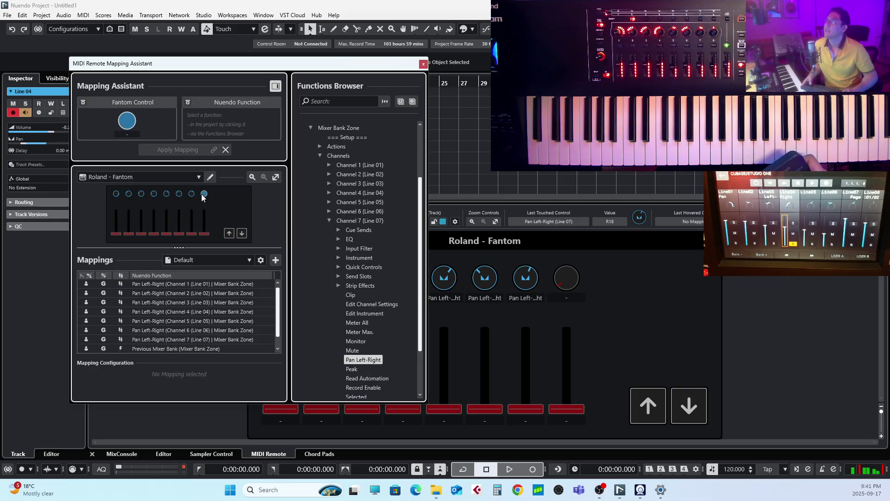
pyautogui.click(333, 220)
pyautogui.click(330, 220)
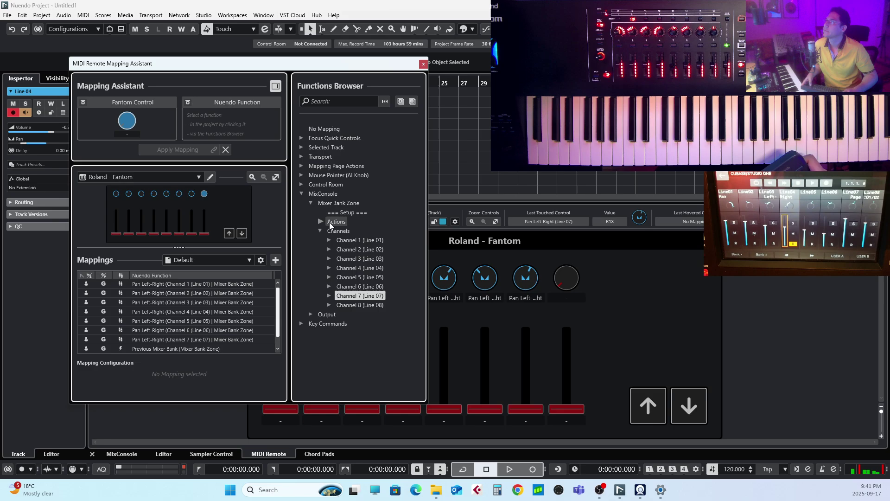
pyautogui.click(329, 305)
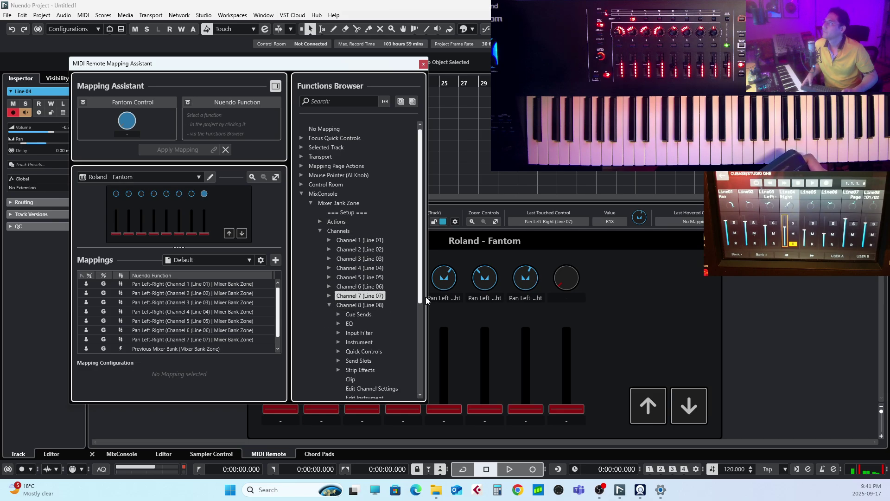
pyautogui.scroll(-3, 385, 352)
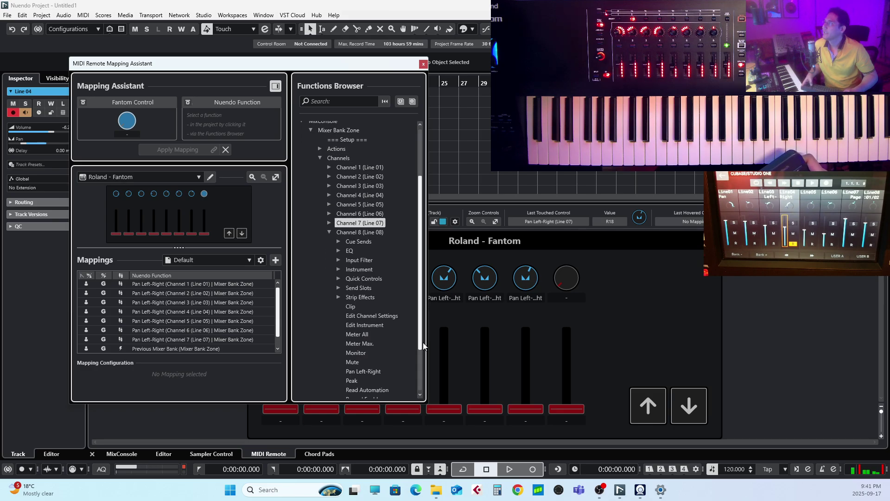
pyautogui.doubleClick(362, 366)
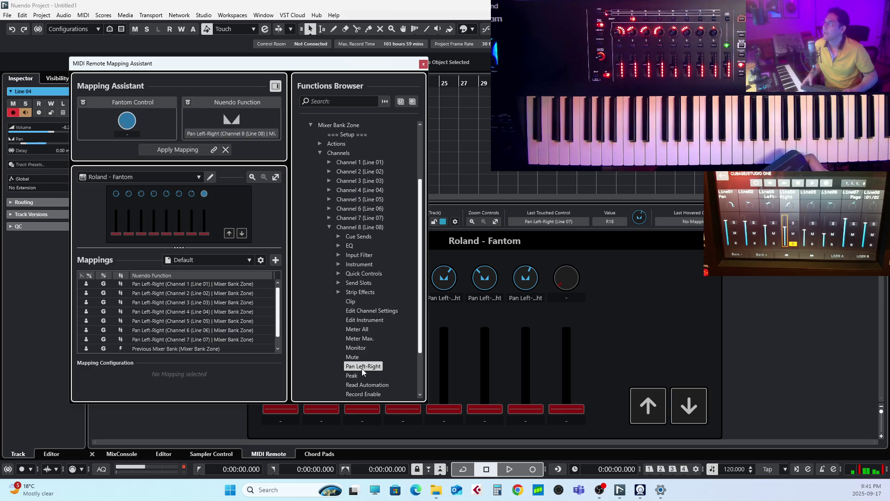
# - Assign Mixer Bank Channel 1 Volume to the first fader
pyautogui.click(115, 226)
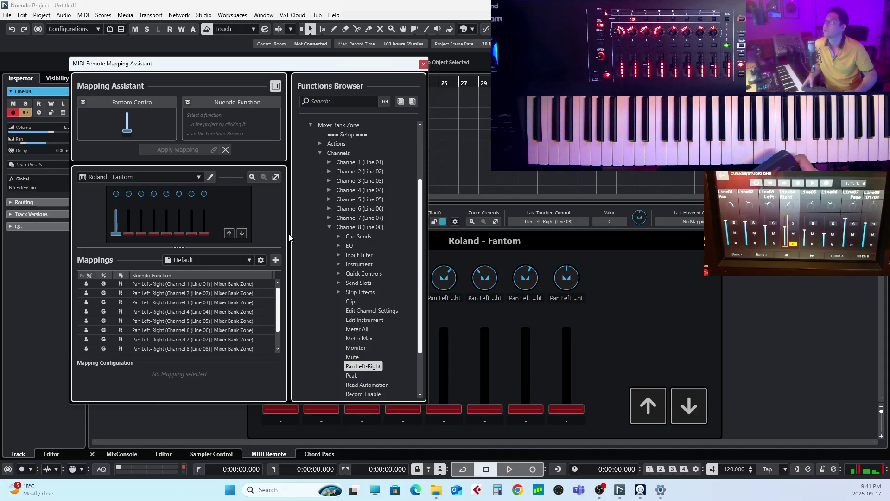
pyautogui.click(329, 226)
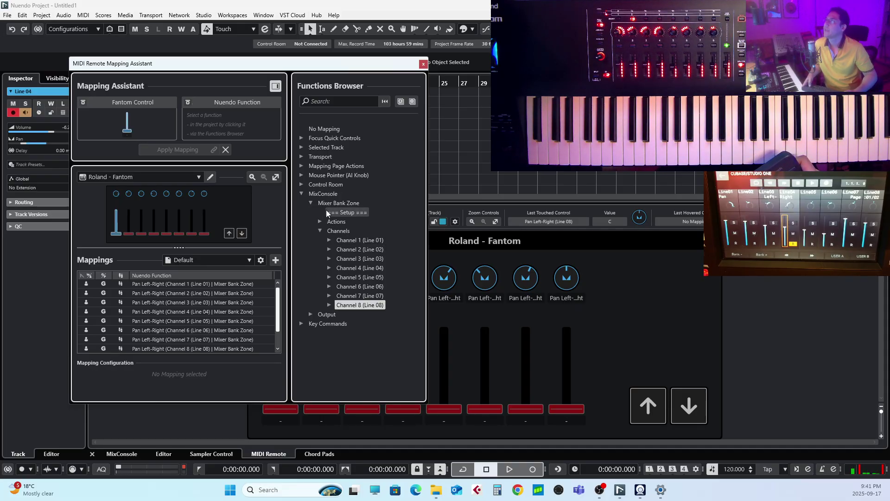
pyautogui.click(328, 239)
pyautogui.moveTo(420, 274); pyautogui.dragTo(420, 317)
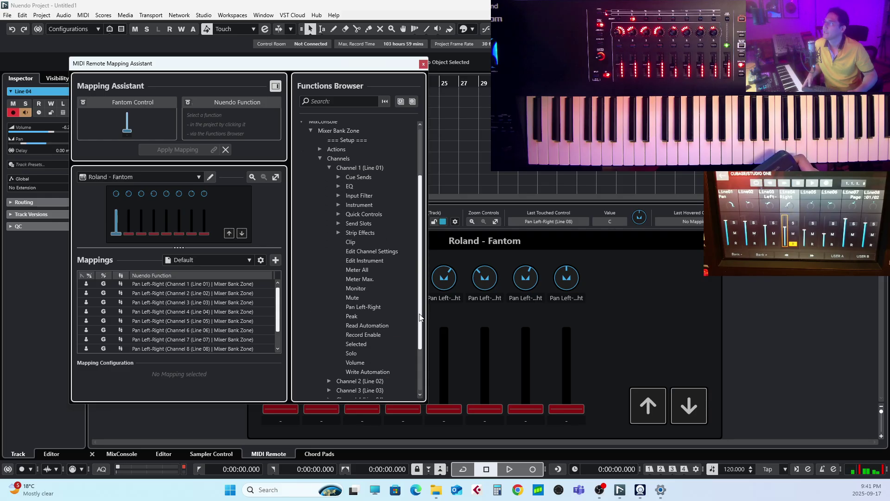
pyautogui.doubleClick(355, 363)
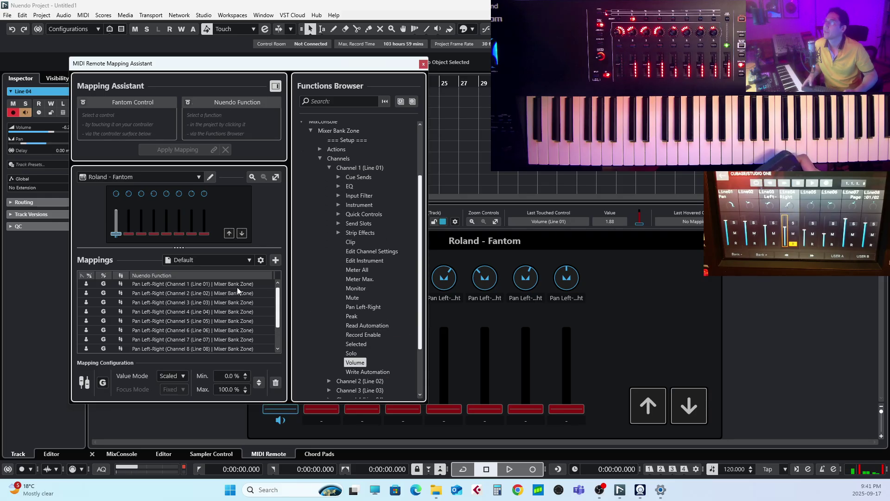
# - Assign Channel 2 and Channel 3 Volume to the second and third faders
pyautogui.click(127, 218)
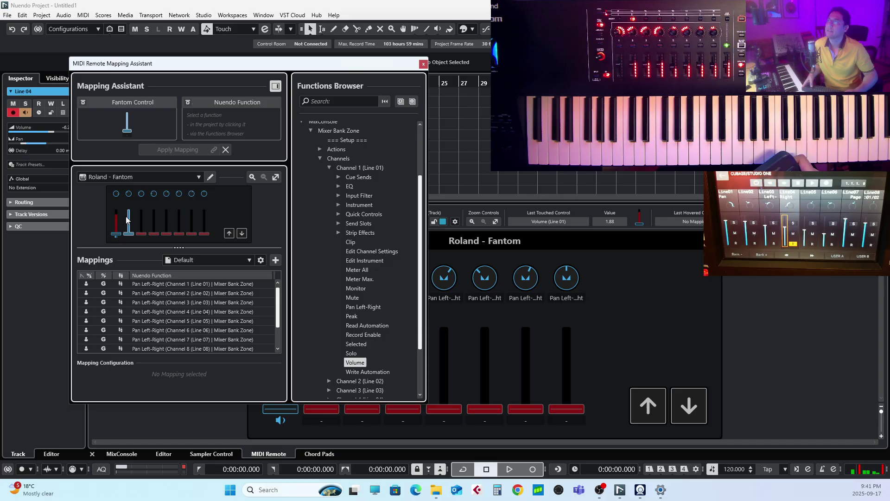
pyautogui.click(327, 381)
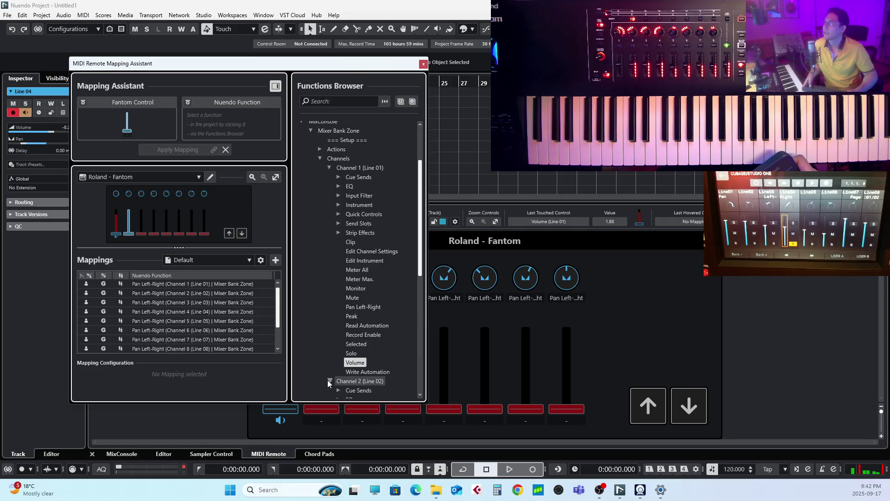
pyautogui.scroll(-8, 394, 356)
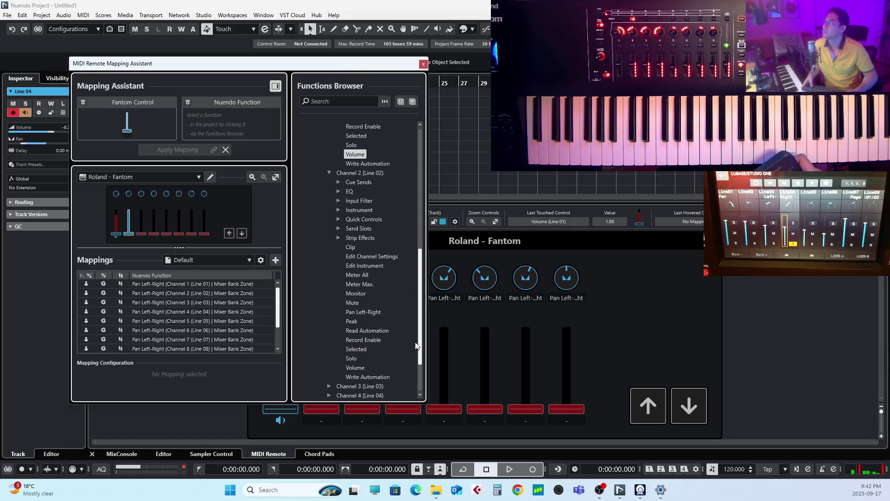
pyautogui.doubleClick(363, 351)
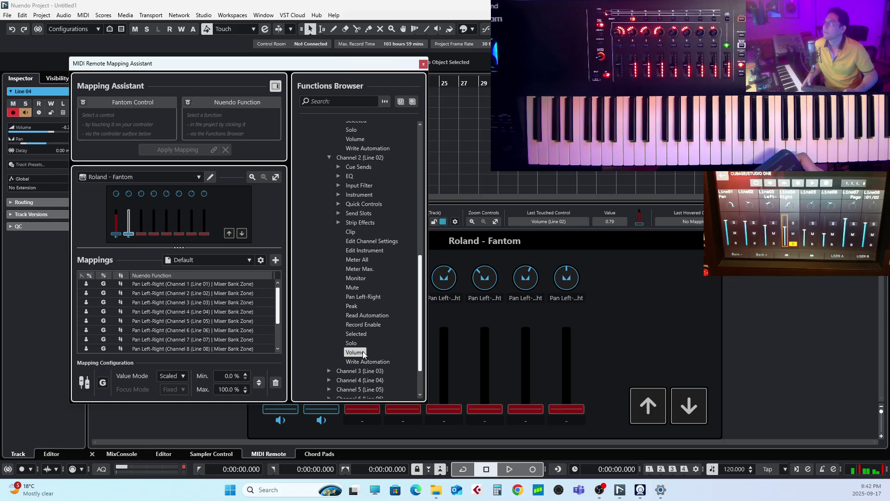
pyautogui.click(140, 232)
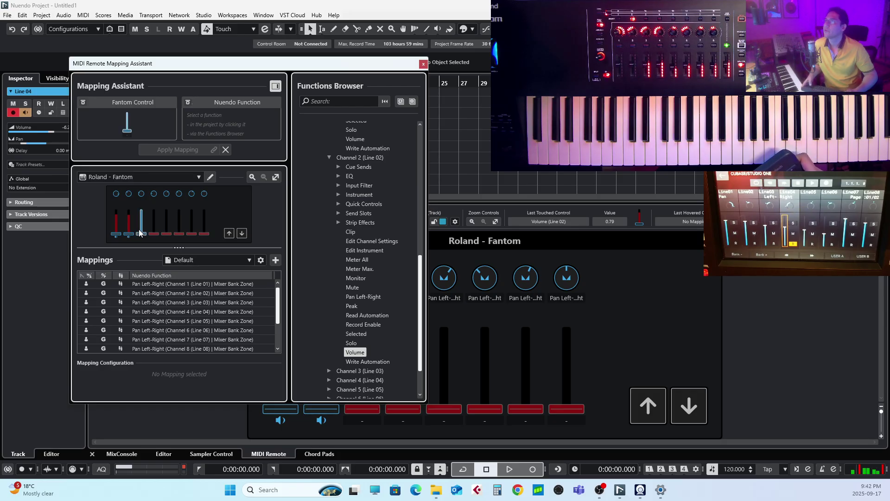
pyautogui.click(329, 371)
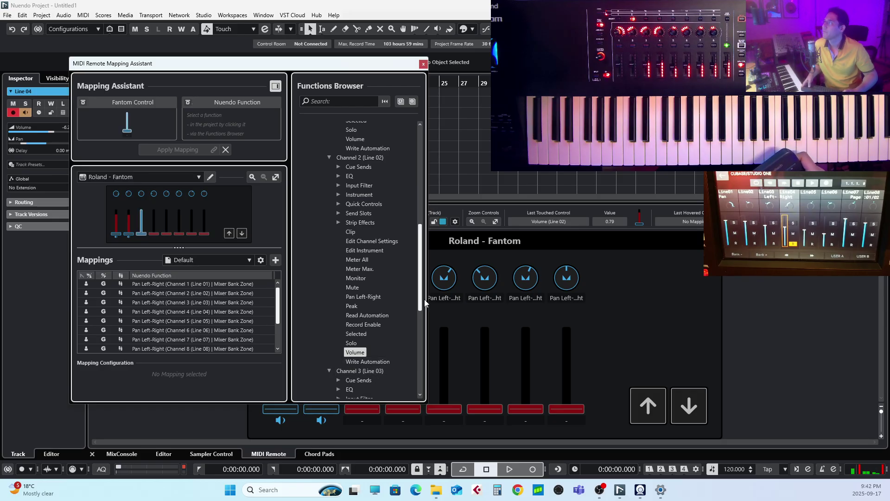
pyautogui.moveTo(420, 299); pyautogui.dragTo(420, 365)
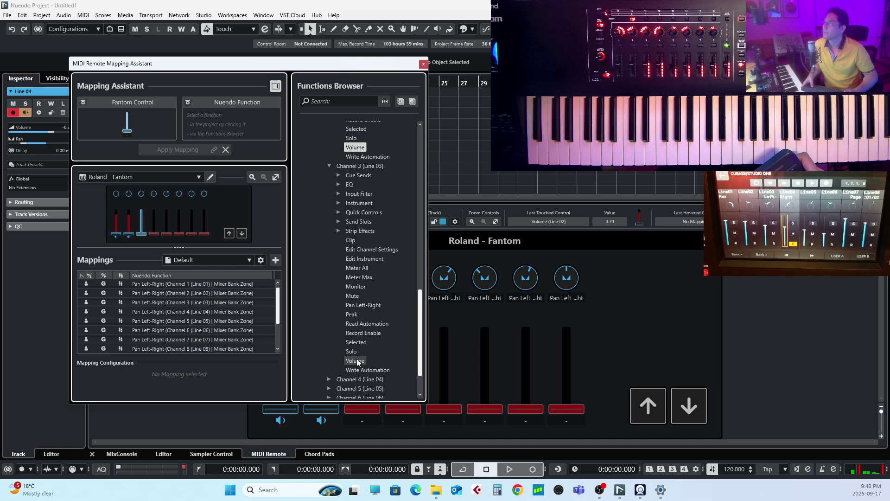
pyautogui.doubleClick(357, 361)
# - Assign Channel 4 Volume to the fourth fader and pick Channel 5 Volume for the fifth
pyautogui.click(155, 225)
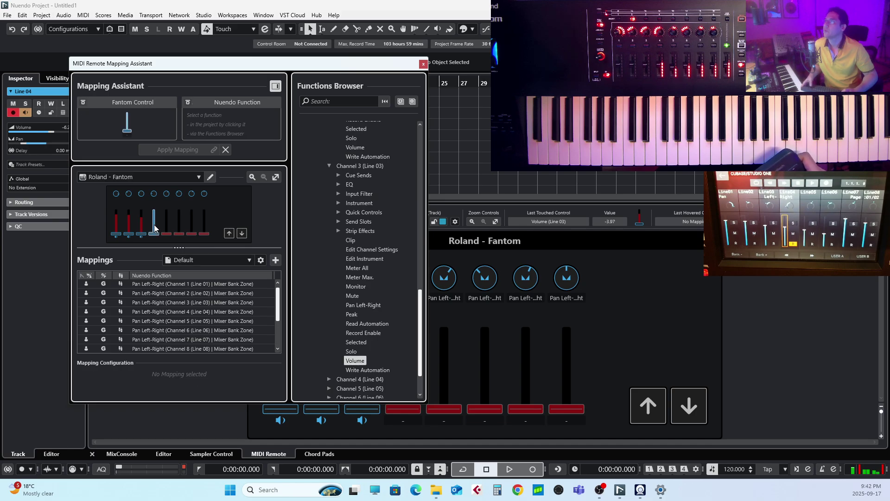
pyautogui.click(329, 379)
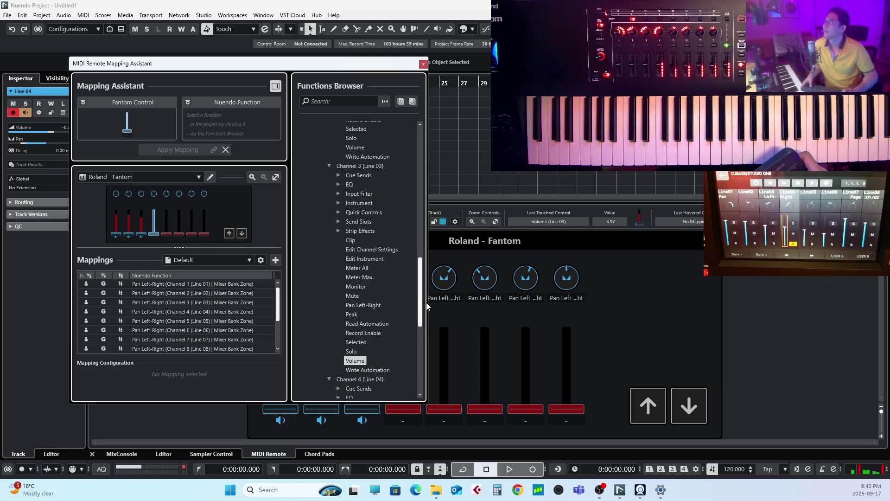
pyautogui.scroll(-5, 384, 350)
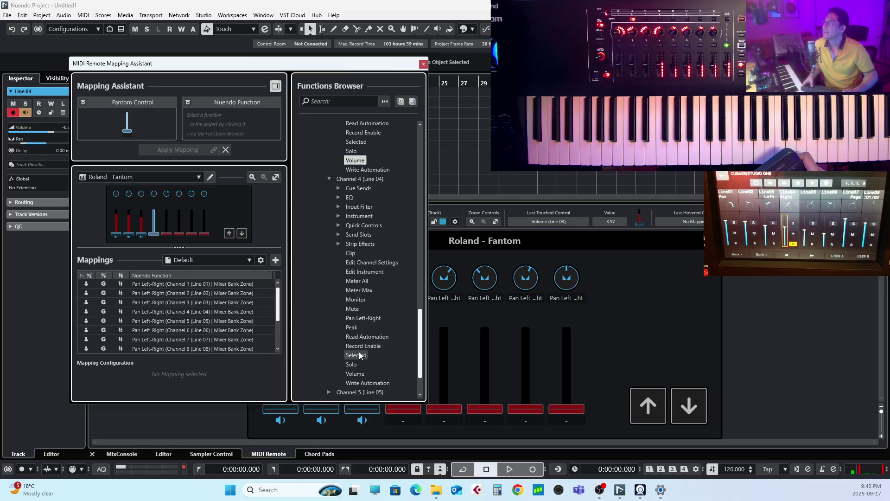
pyautogui.doubleClick(355, 374)
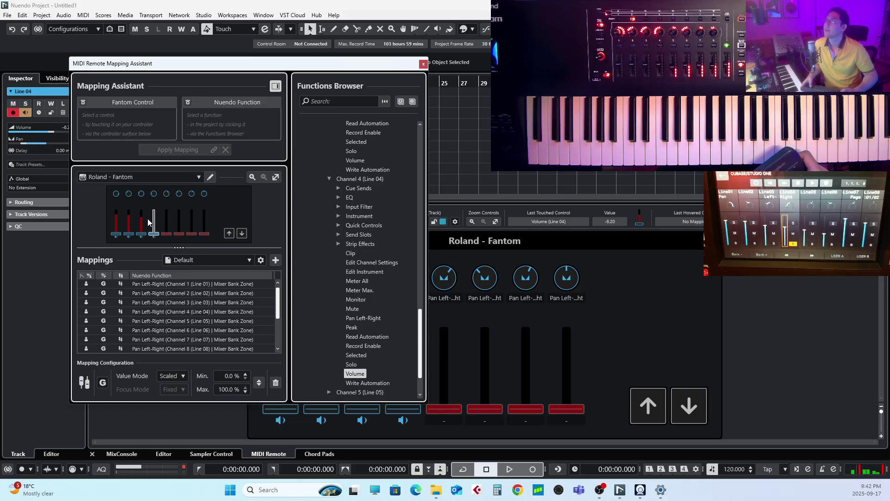
pyautogui.click(164, 227)
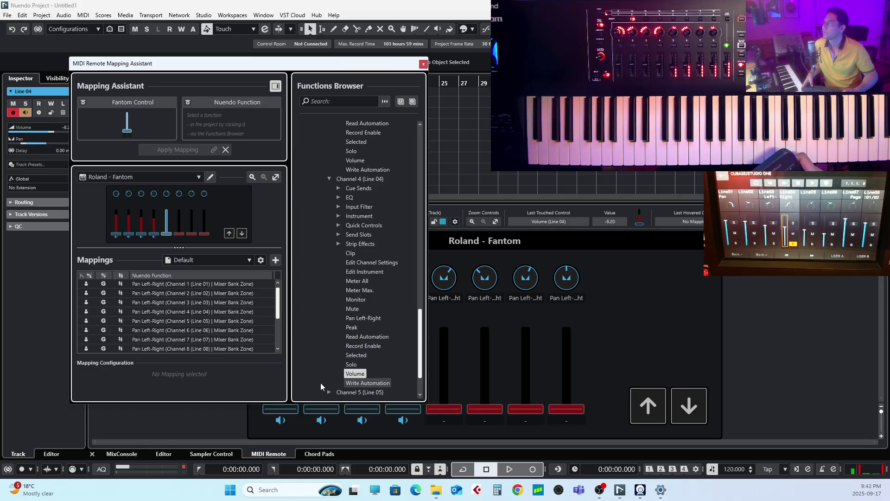
pyautogui.click(330, 392)
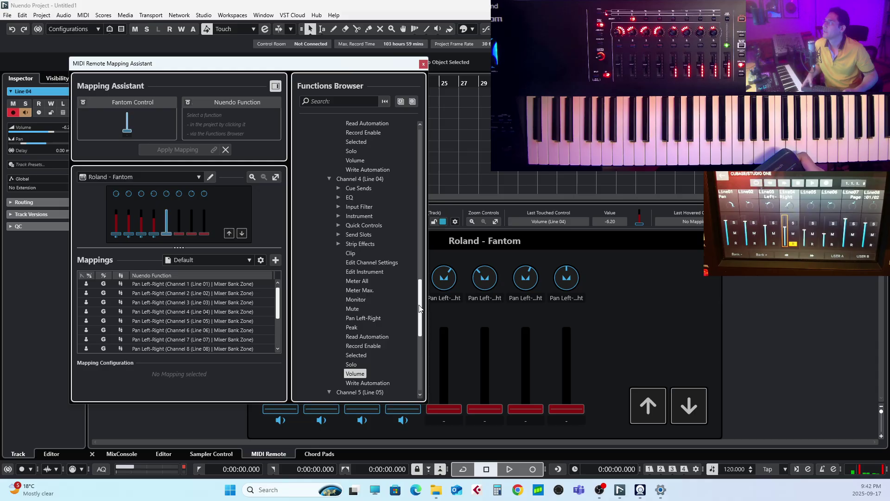
pyautogui.scroll(-3, 427, 340)
pyautogui.scroll(-1, 427, 341)
pyautogui.scroll(-2, 427, 344)
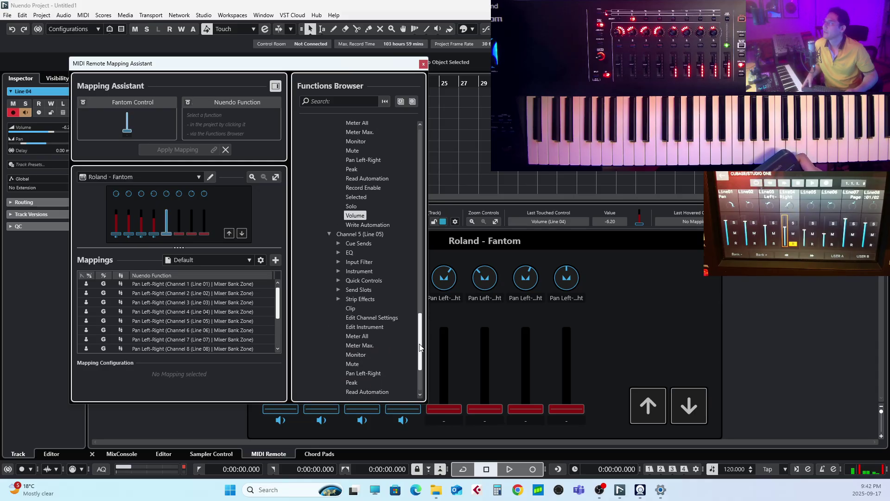
pyautogui.click(356, 385)
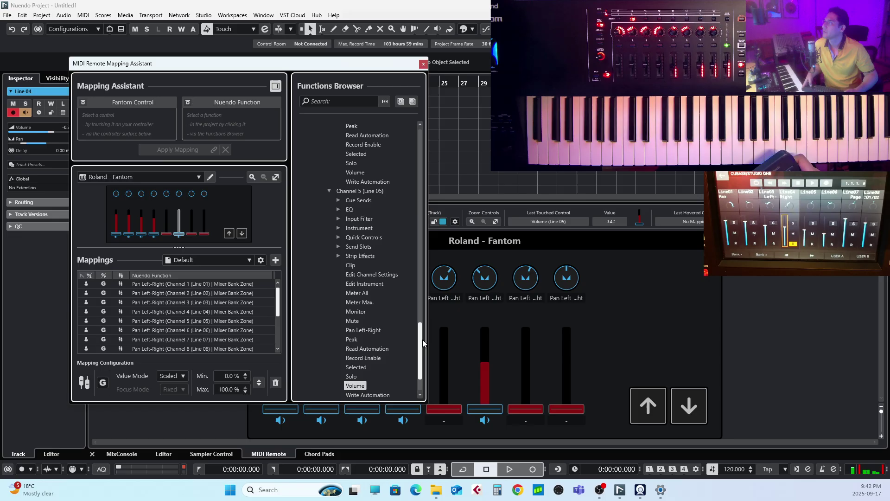
# - Apply Channel 6 Volume to the next fader, then pick Channel 7 and Channel 8 Volume
pyautogui.scroll(-2, 420, 345)
pyautogui.click(329, 354)
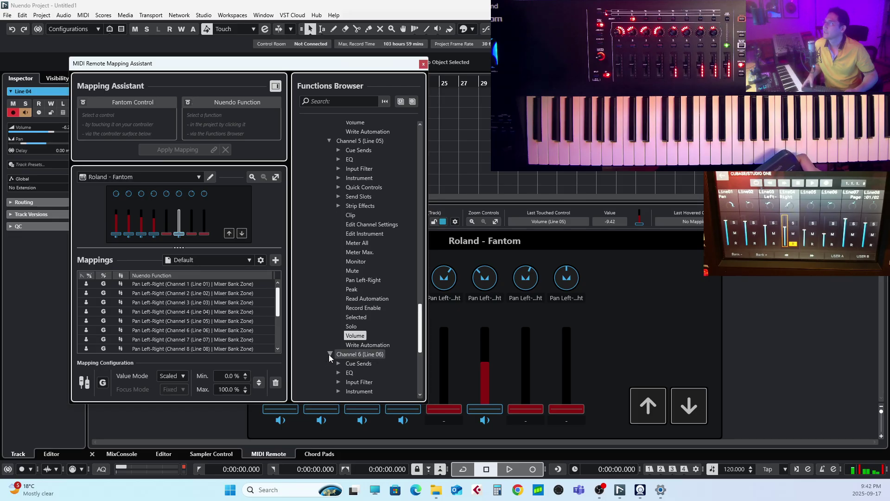
pyautogui.moveTo(421, 352); pyautogui.dragTo(422, 397)
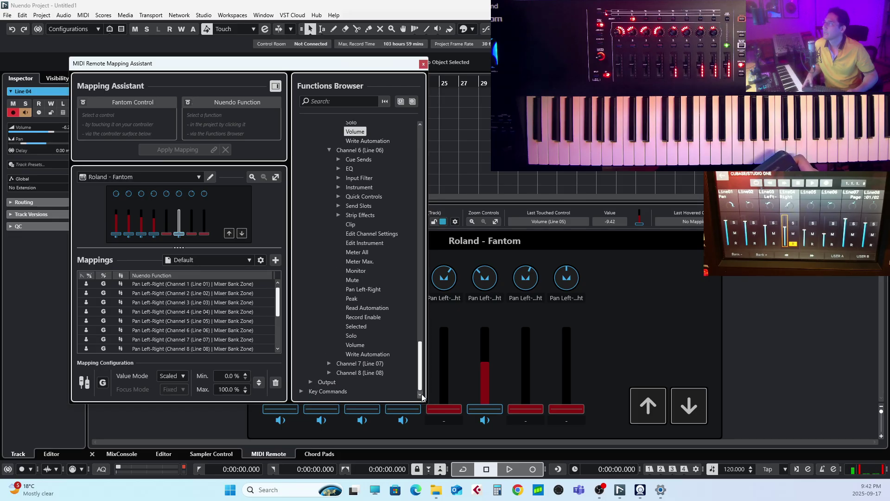
pyautogui.click(359, 345)
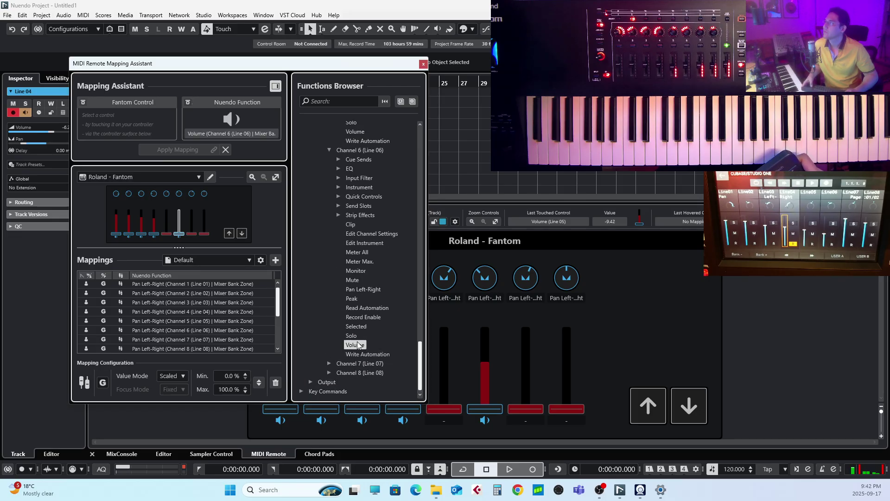
pyautogui.click(192, 223)
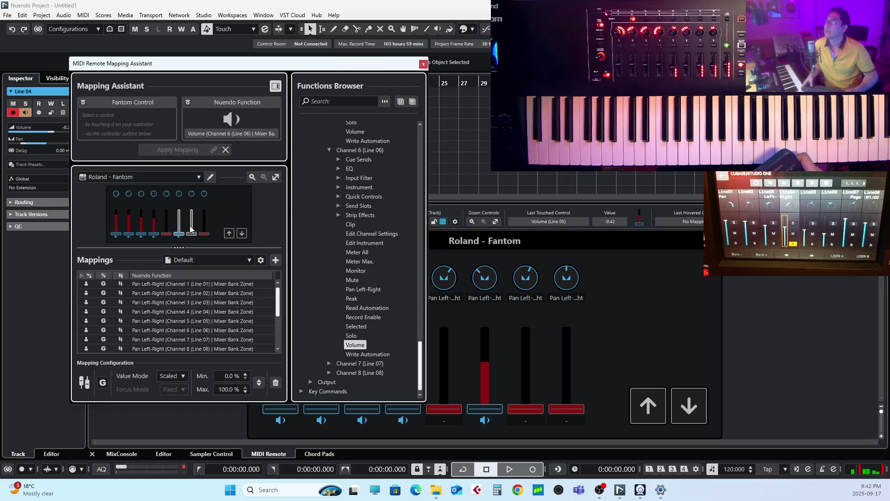
pyautogui.click(329, 363)
pyautogui.moveTo(420, 345); pyautogui.dragTo(391, 369)
pyautogui.click(353, 385)
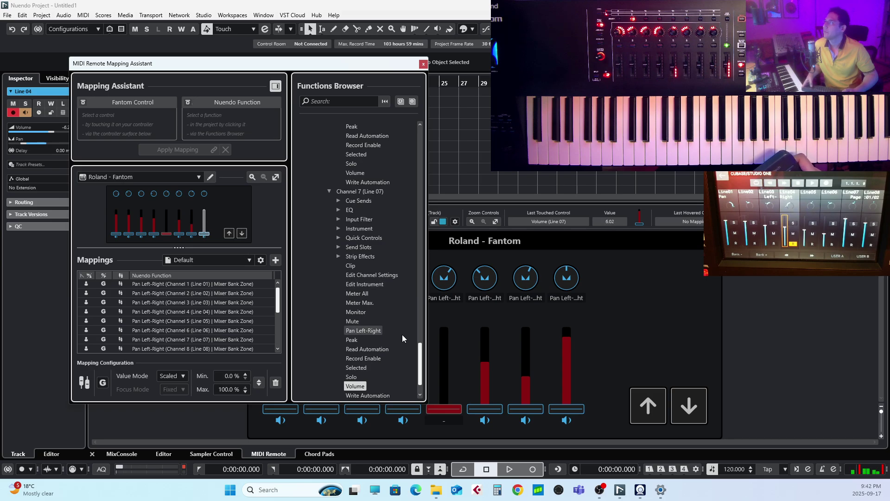
pyautogui.scroll(-1, 419, 357)
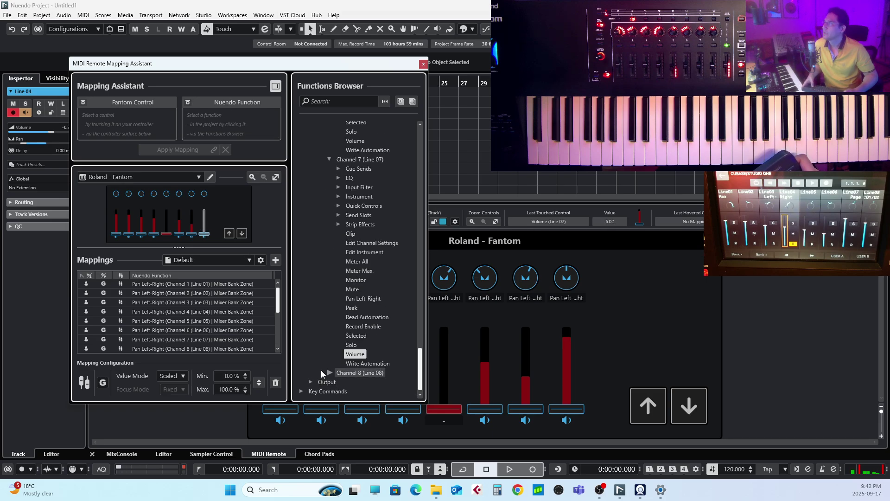
pyautogui.scroll(-7, 392, 361)
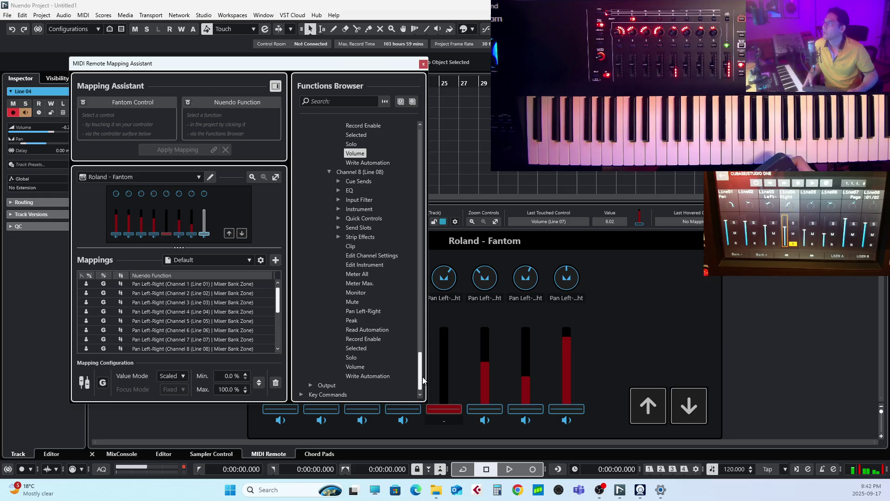
pyautogui.click(356, 363)
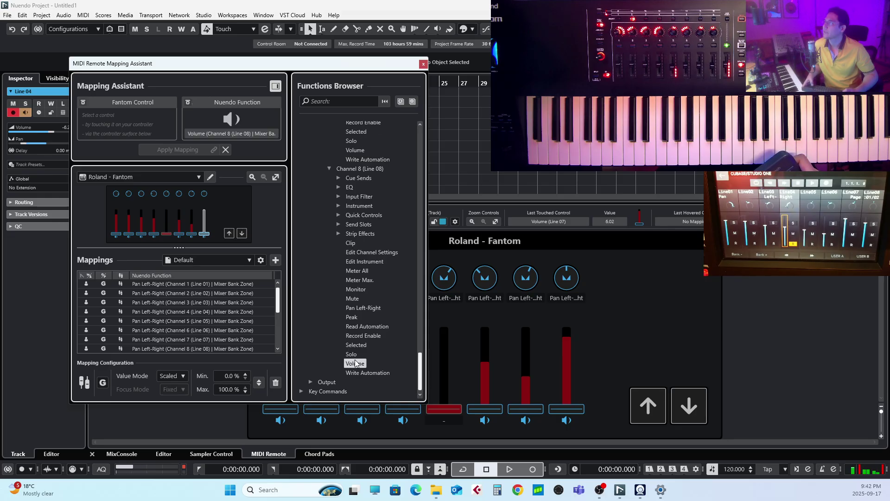
# - Close the Mapping Assistant and show MixConsole channels Line 01–24 in the lower zone
pyautogui.click(423, 64)
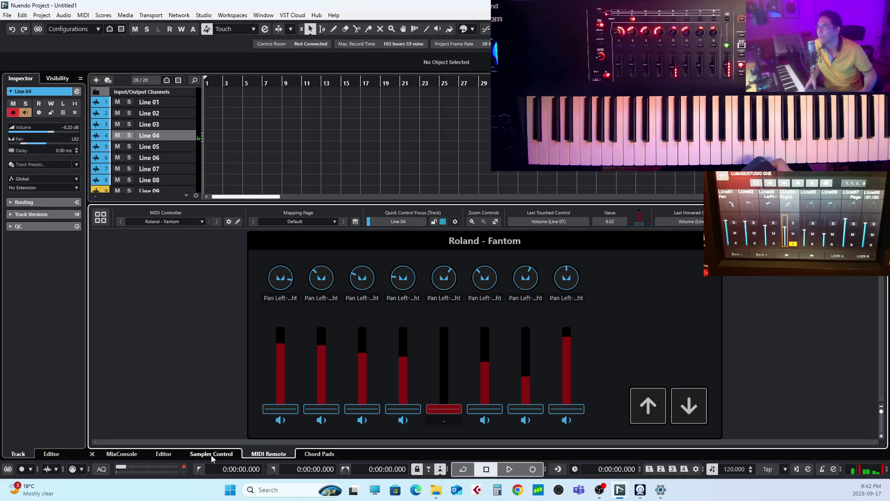
pyautogui.click(123, 454)
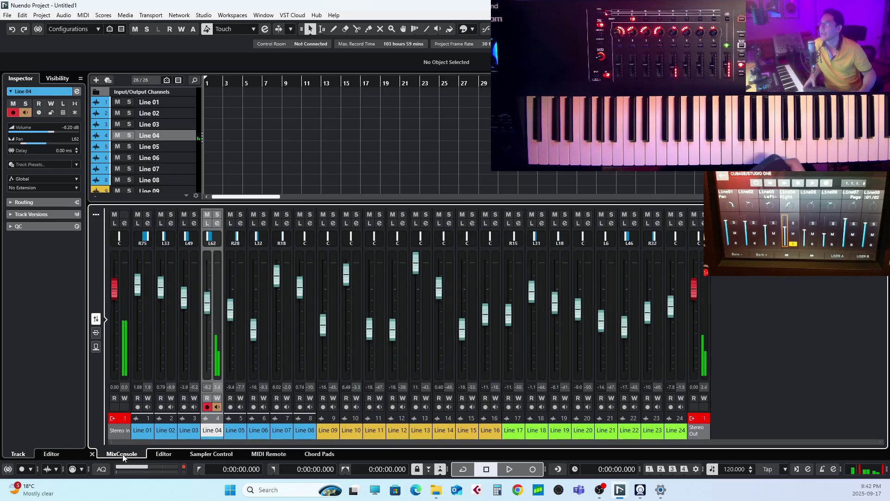